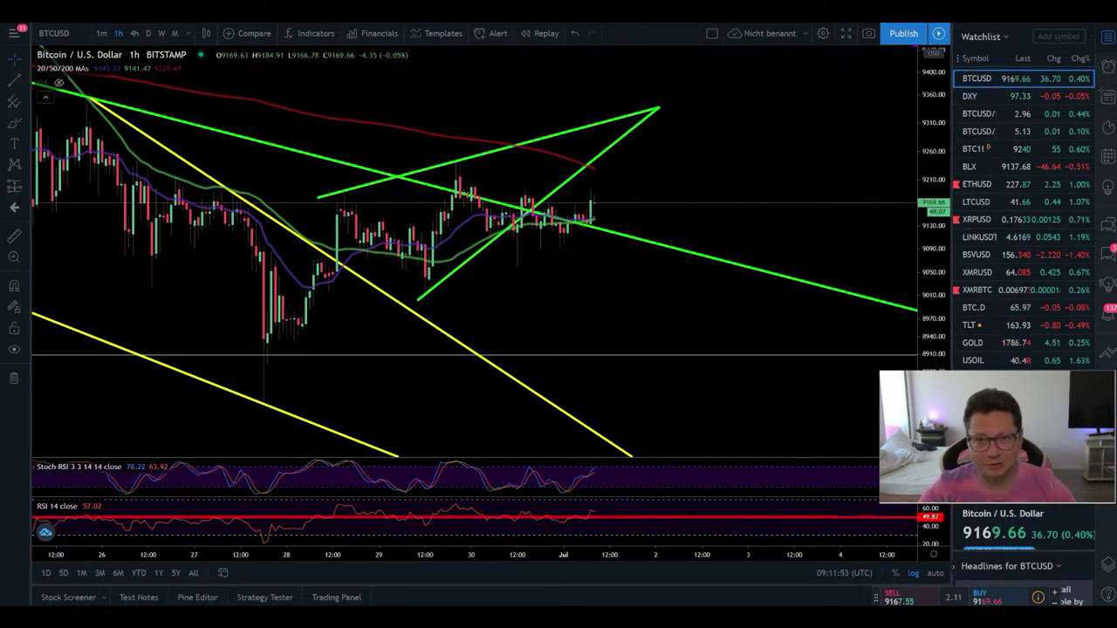
# - Switch to the YouTube page of the BITCOIN CME GAP CLOSED video and look over its description links
pyautogui.hotkey('ctrl', 'Tab')
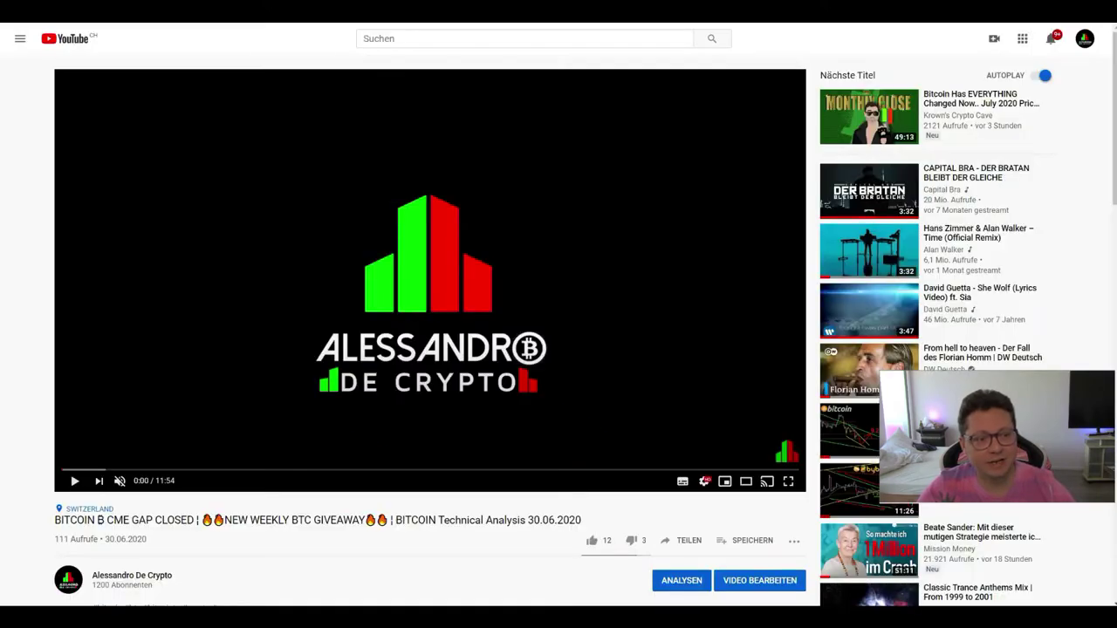
pyautogui.hotkey('ctrl', 'Tab')
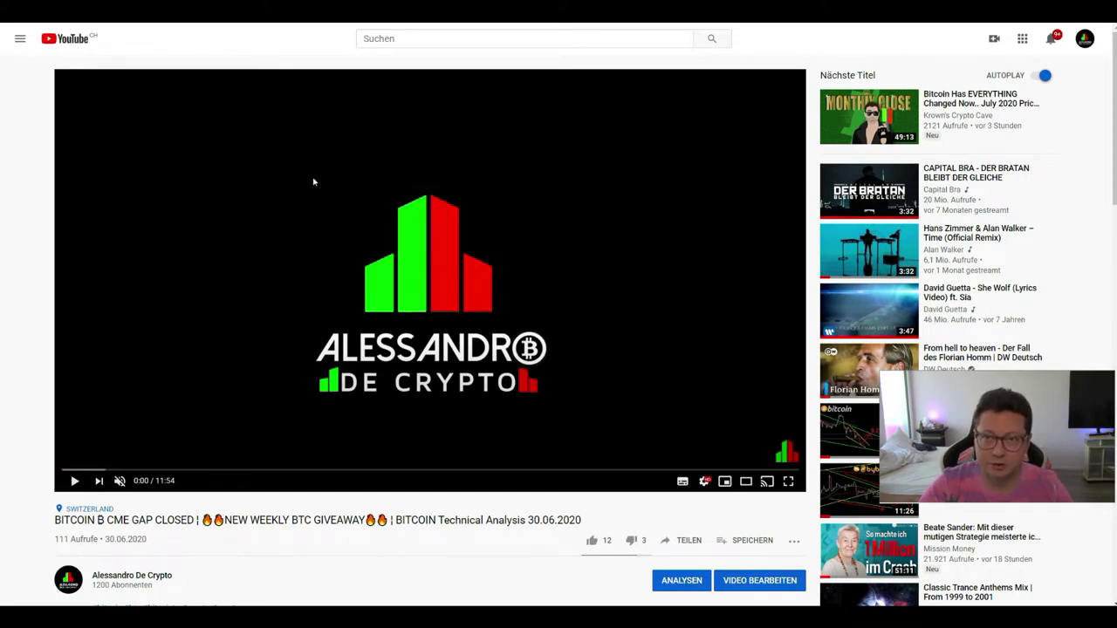
pyautogui.scroll(-2, 314, 182)
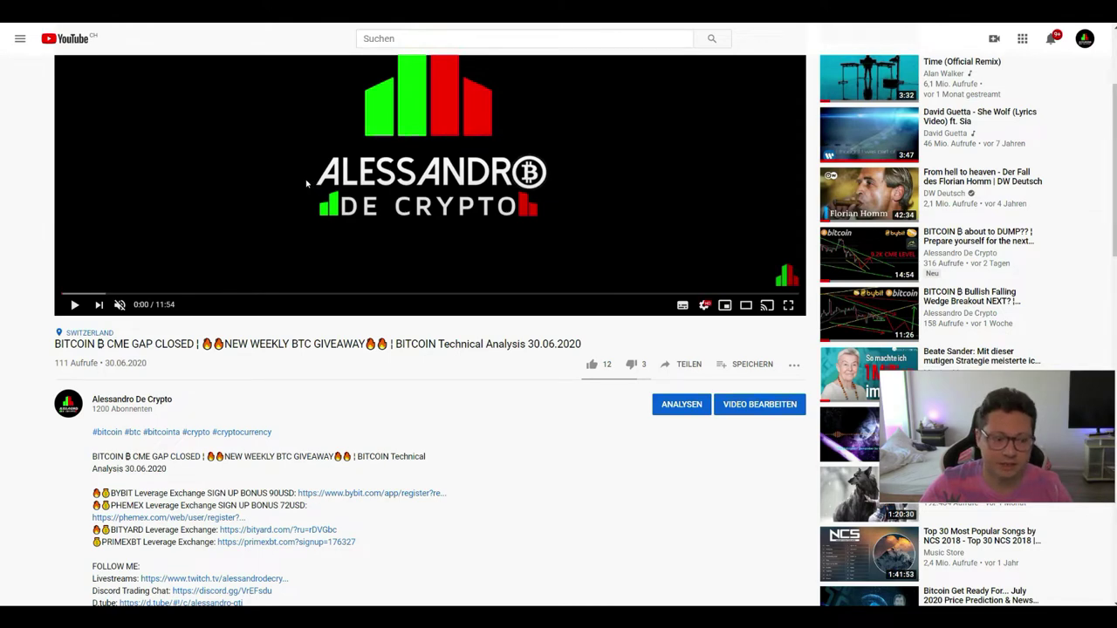
pyautogui.scroll(2, 306, 183)
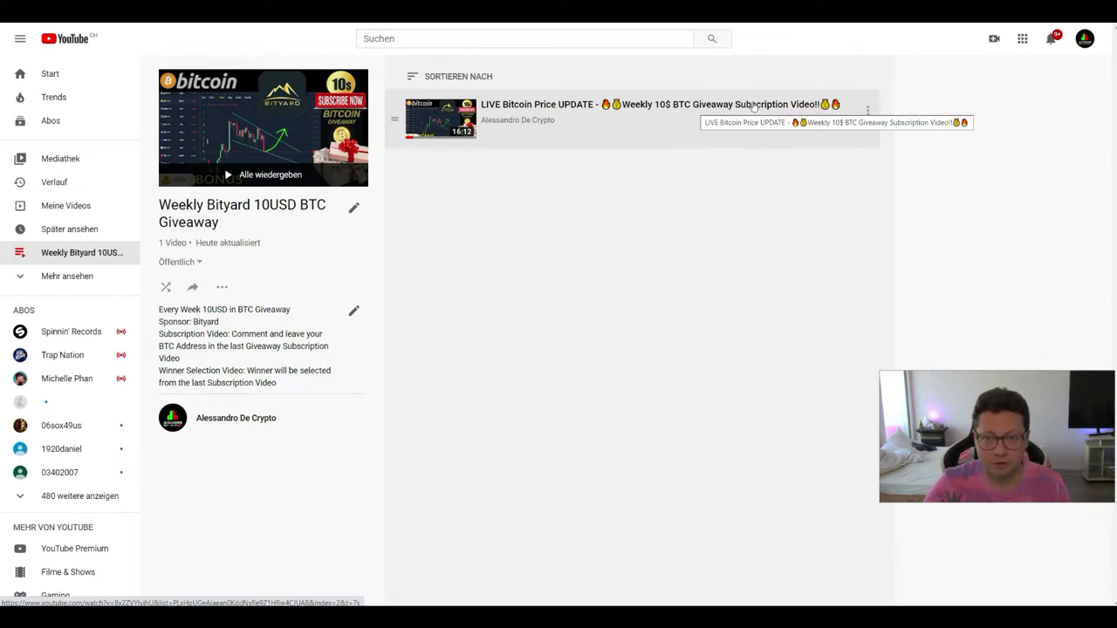
# - Go back to the channel's uploaded videos, check the newest uploads, and open the Weekly Bityard 10USD BTC Giveaway playlist
pyautogui.hotkey('alt', 'Left')
pyautogui.moveTo(442, 211)
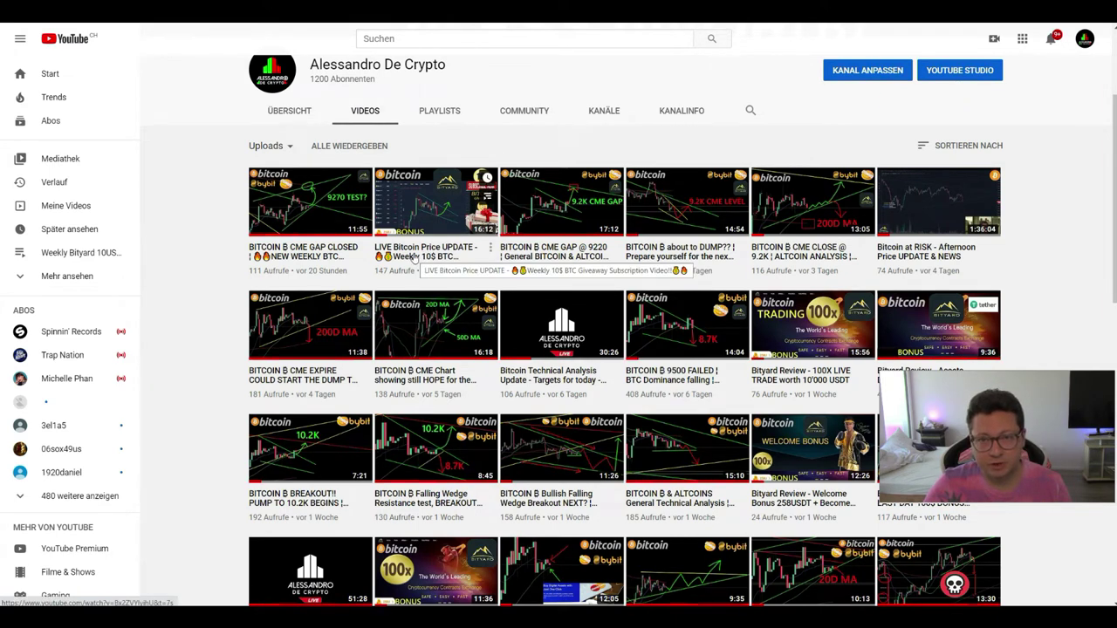
pyautogui.moveTo(308, 240)
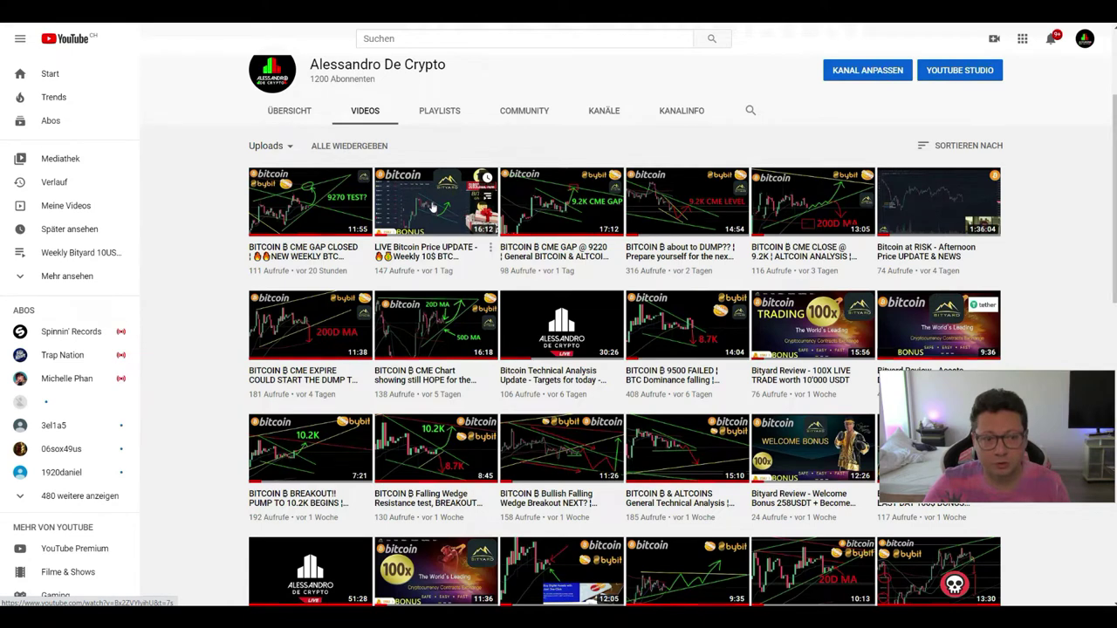
pyautogui.click(81, 252)
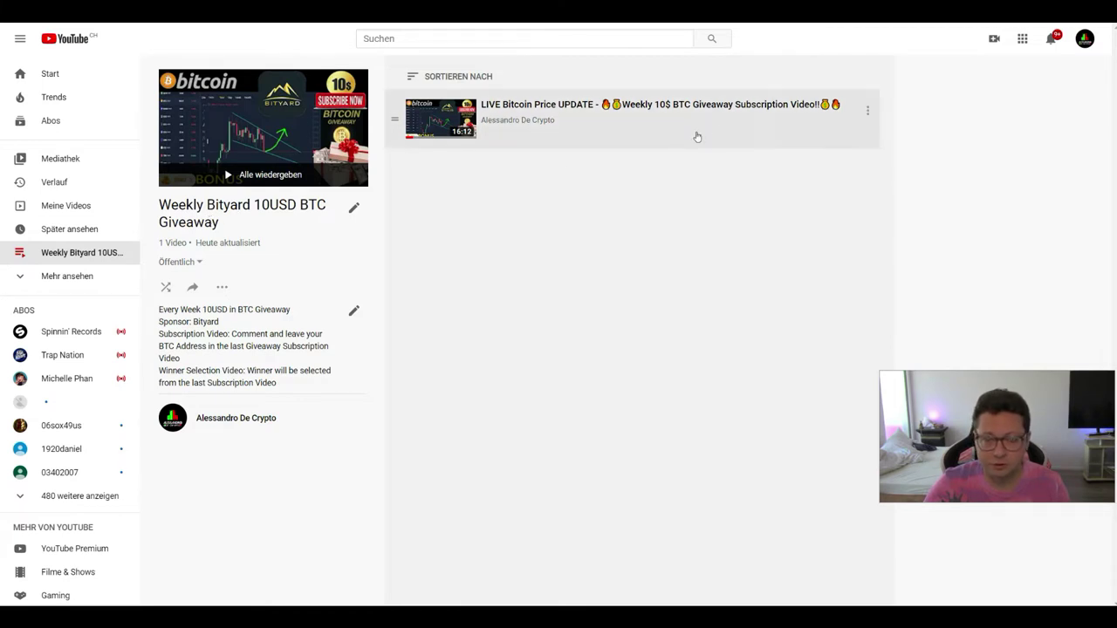
# - Return to the BITCOIN CME GAP CLOSED video page and look over its description again
pyautogui.click(754, 106)
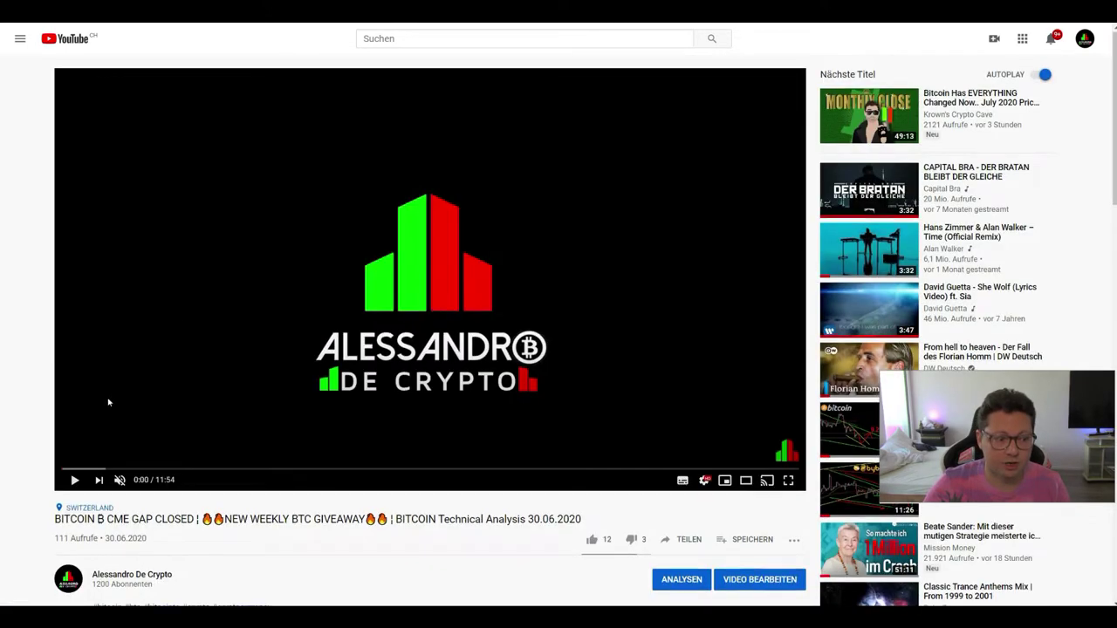
pyautogui.scroll(-2, 122, 408)
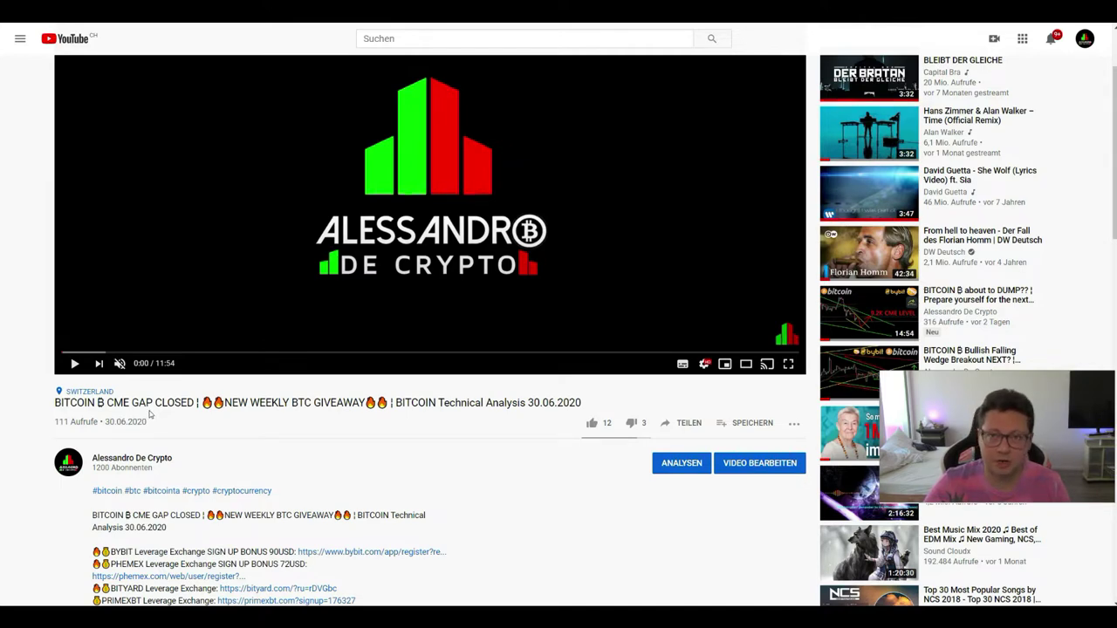
pyautogui.scroll(2, 149, 419)
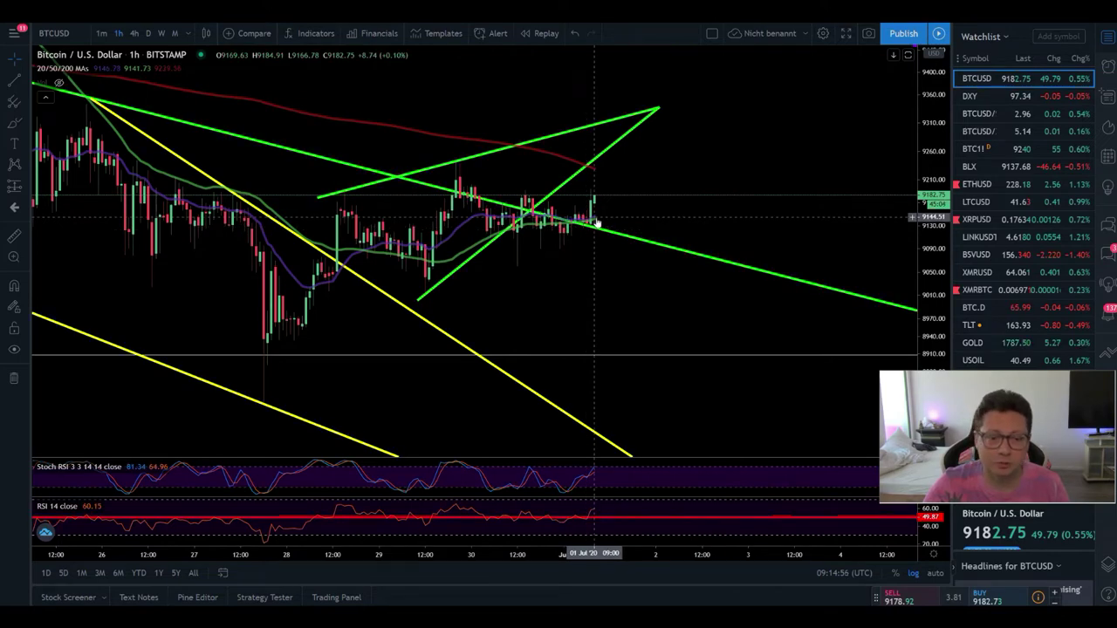
# - Examine the green rising wedge and trendline on the TradingView 1h Bitcoin chart, and hide the volume indicator
pyautogui.scroll(-4, 596, 222)
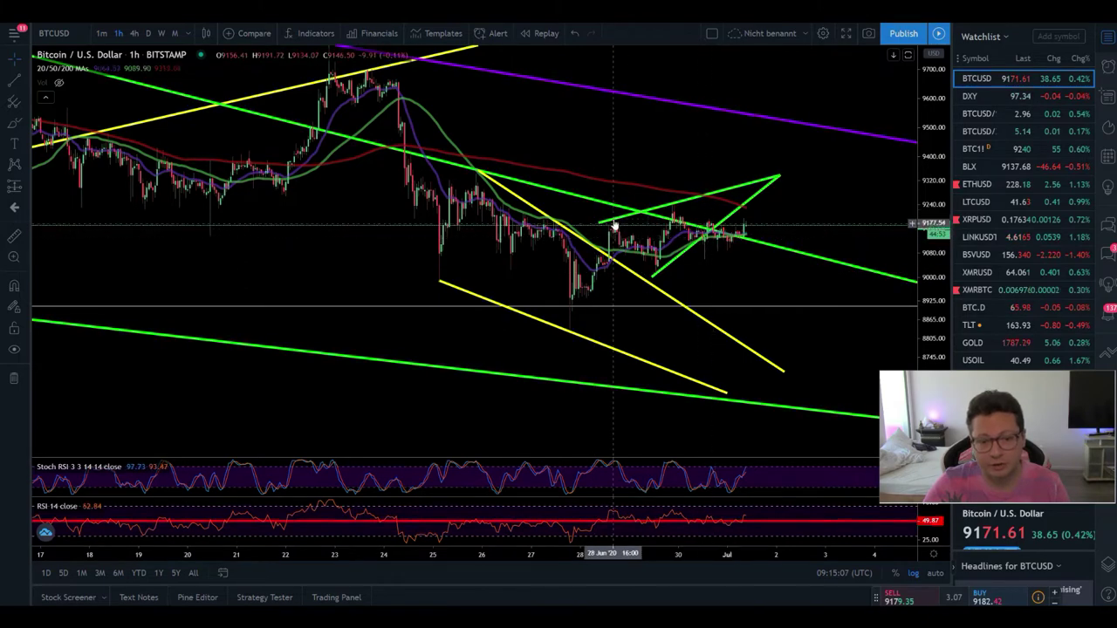
pyautogui.scroll(5, 614, 225)
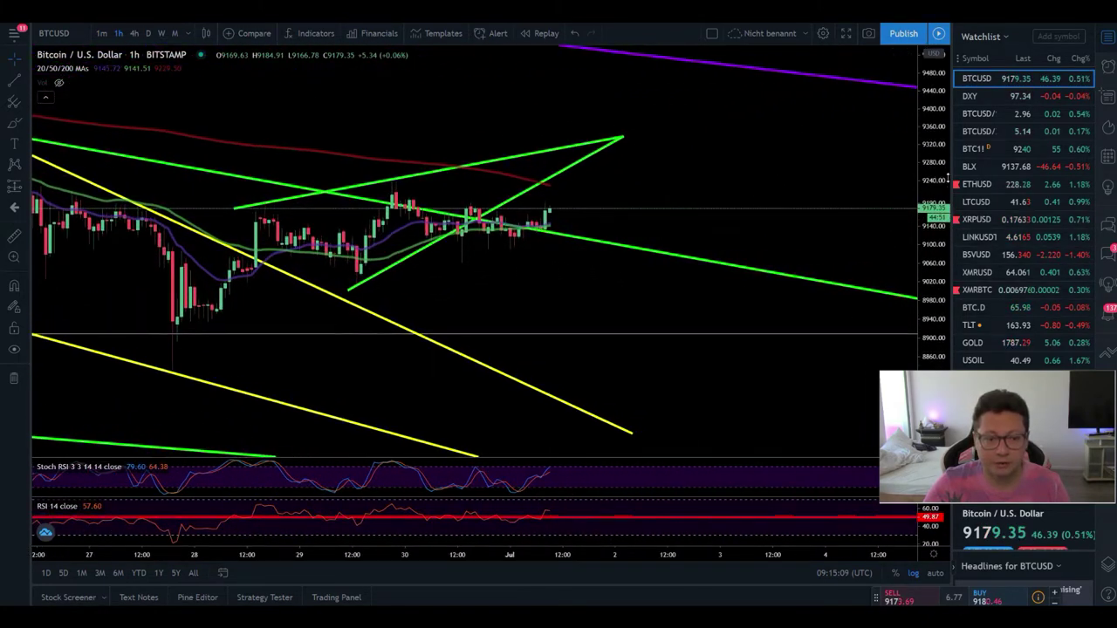
pyautogui.moveTo(384, 266); pyautogui.dragTo(331, 225)
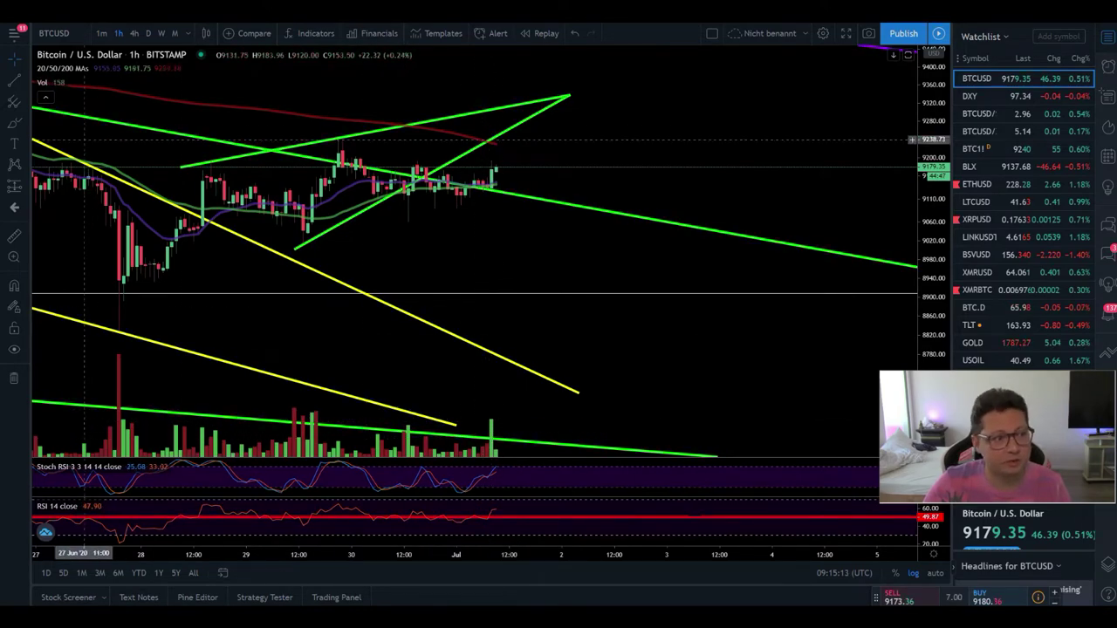
pyautogui.click(59, 83)
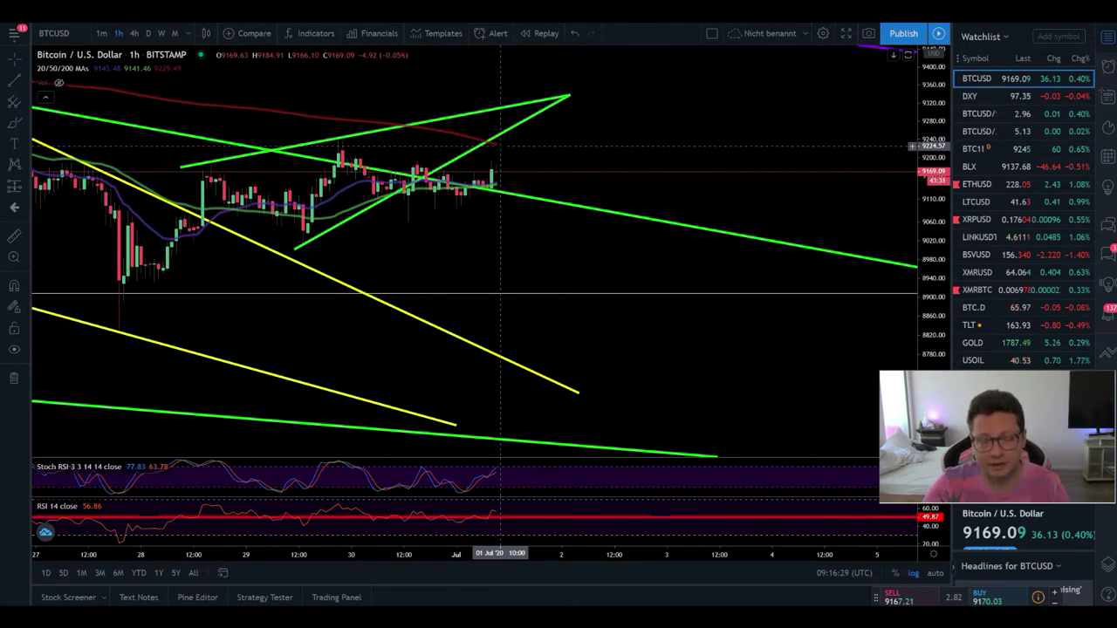
pyautogui.scroll(-2, 500, 146)
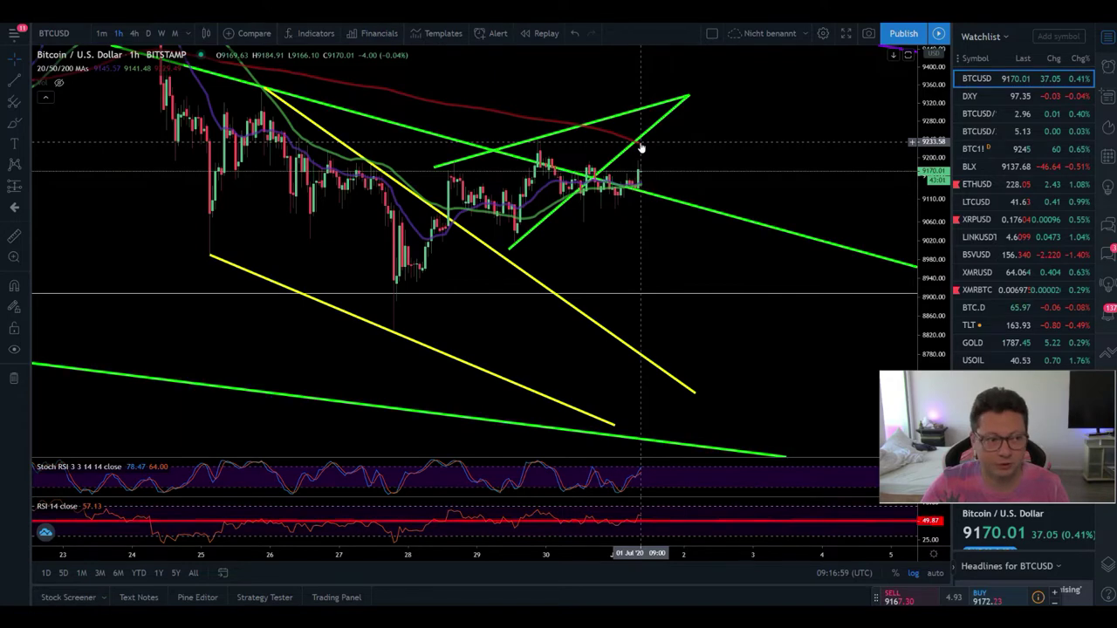
# - Set the Bitcoin chart to the 4h timeframe and examine the latest candles against the green 50-period moving average
pyautogui.hotkey('ctrl', 'Tab')
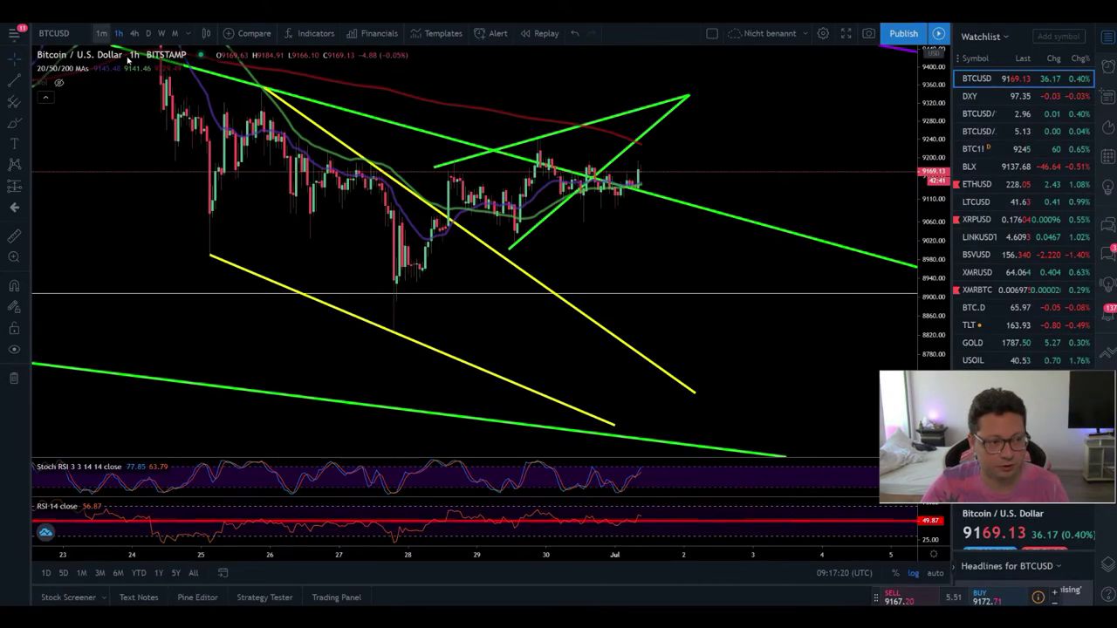
pyautogui.click(133, 33)
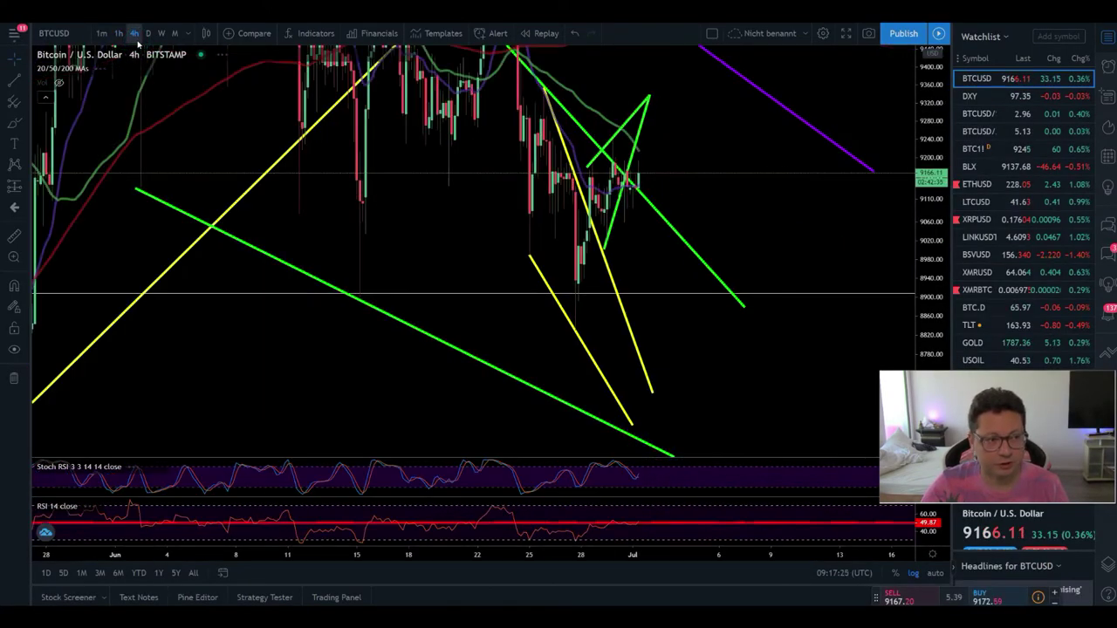
pyautogui.scroll(5, 509, 191)
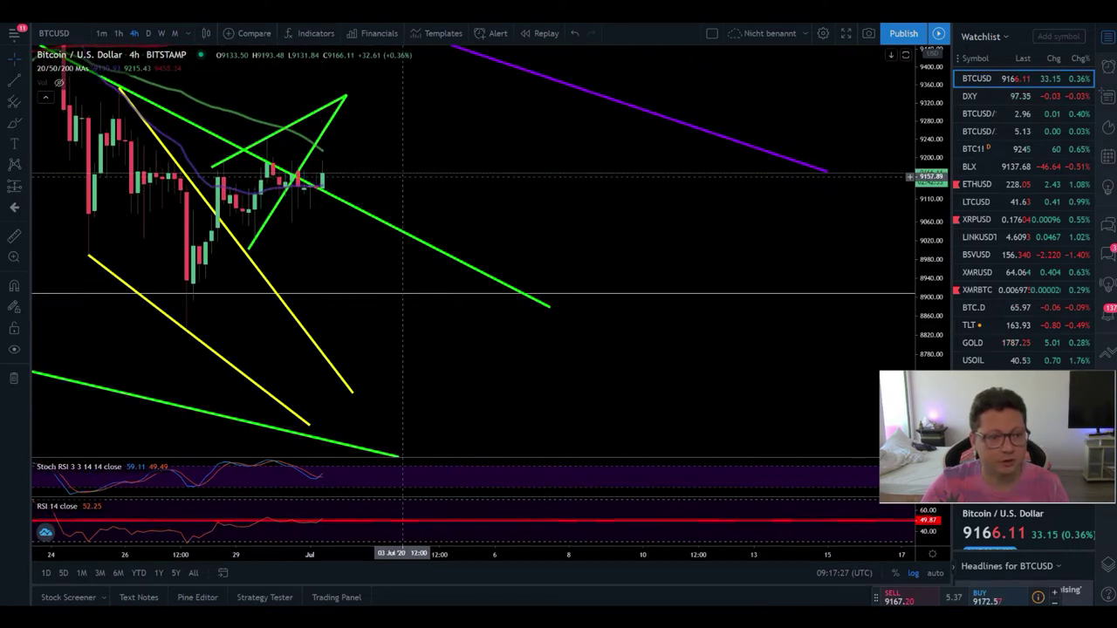
pyautogui.hscroll(-1, 471, 205)
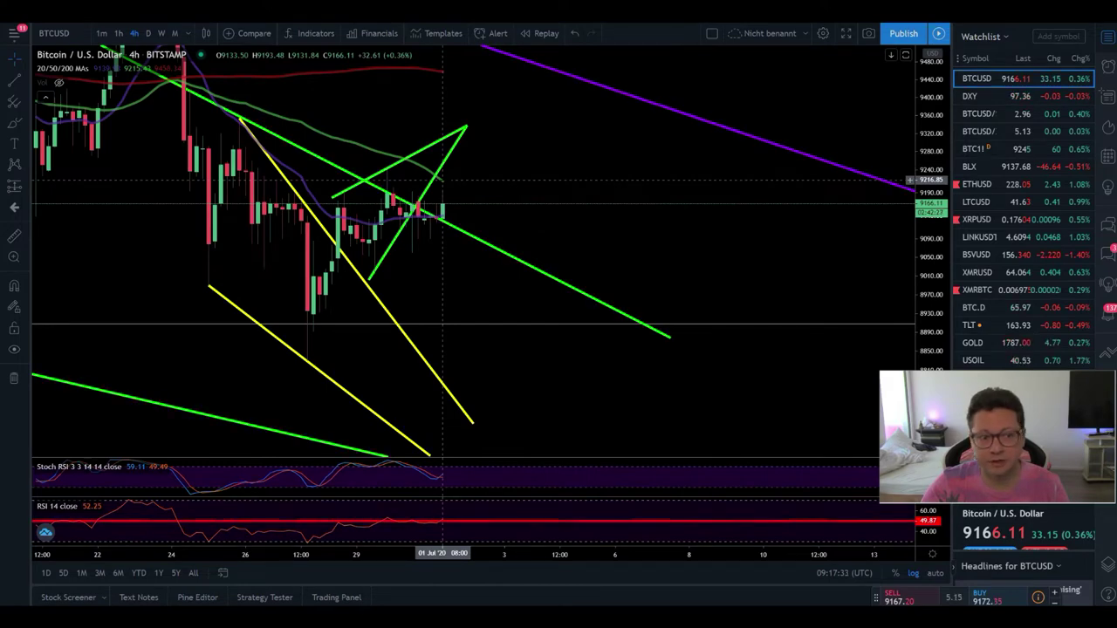
pyautogui.moveTo(449, 180); pyautogui.dragTo(472, 197)
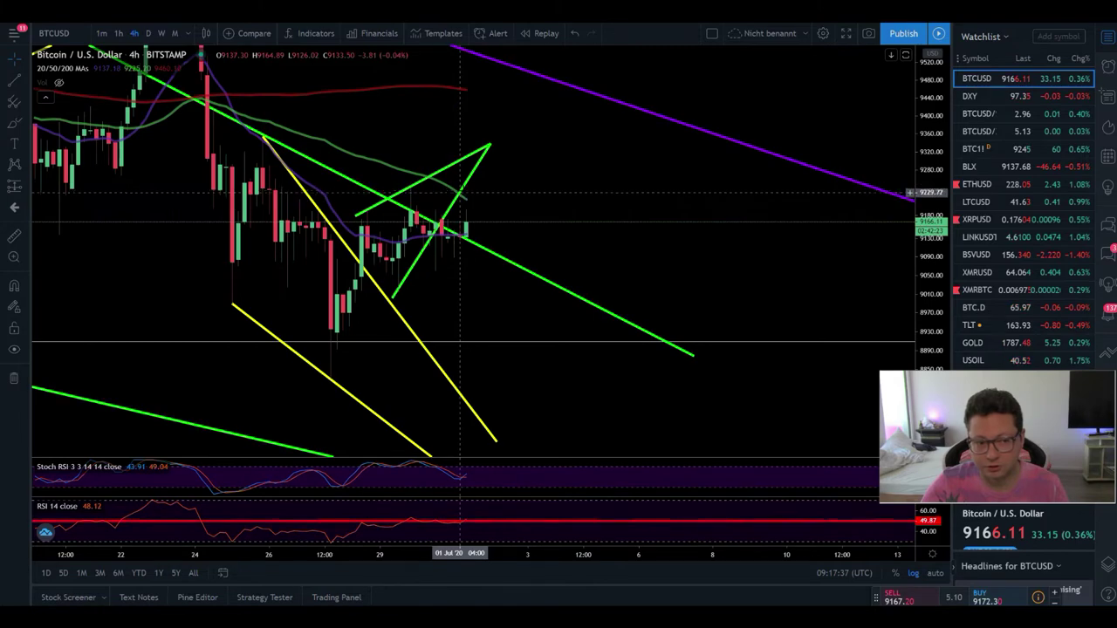
# - Compress the 4h price scale and examine the red 200-period moving average, the purple trendline and the lower green line
pyautogui.moveTo(464, 199); pyautogui.dragTo(586, 165)
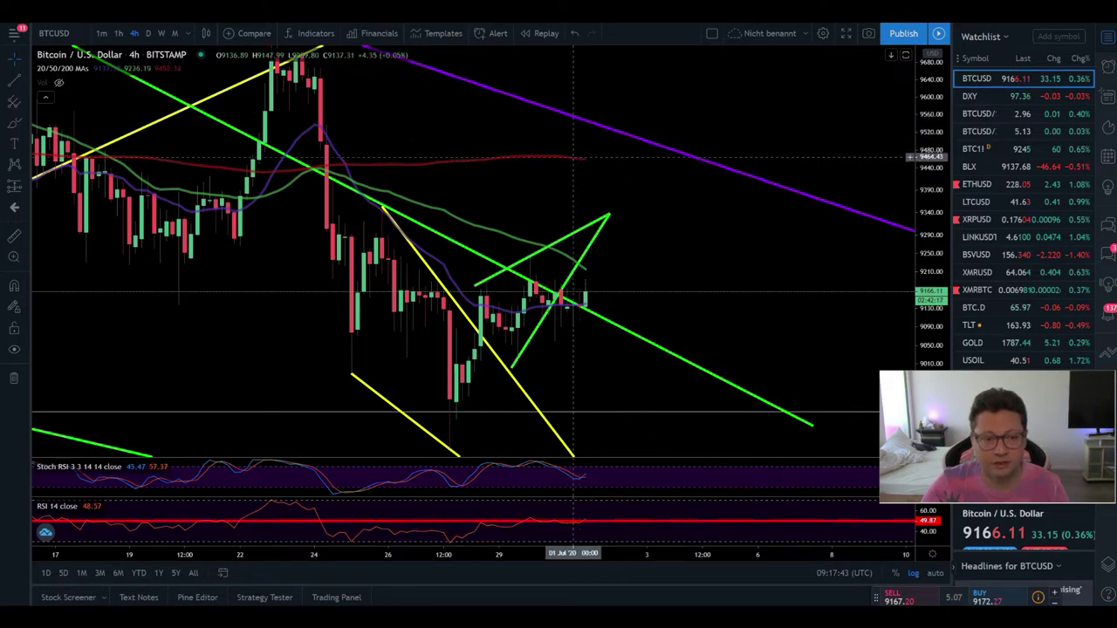
pyautogui.moveTo(574, 157); pyautogui.dragTo(613, 163)
pyautogui.moveTo(922, 197); pyautogui.dragTo(921, 253)
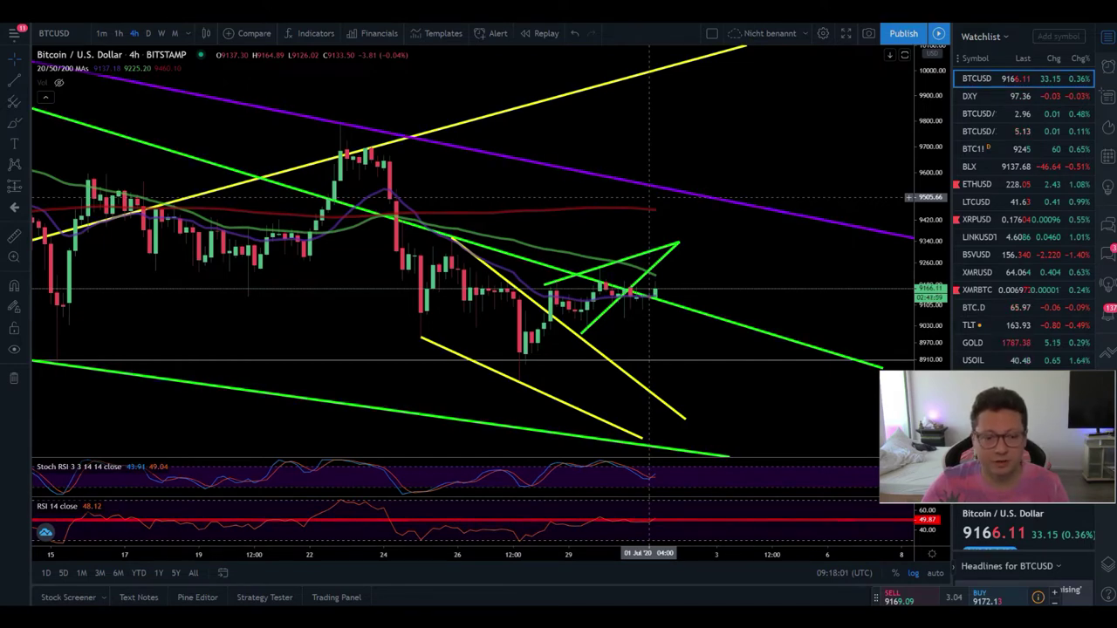
pyautogui.moveTo(649, 197); pyautogui.dragTo(525, 60)
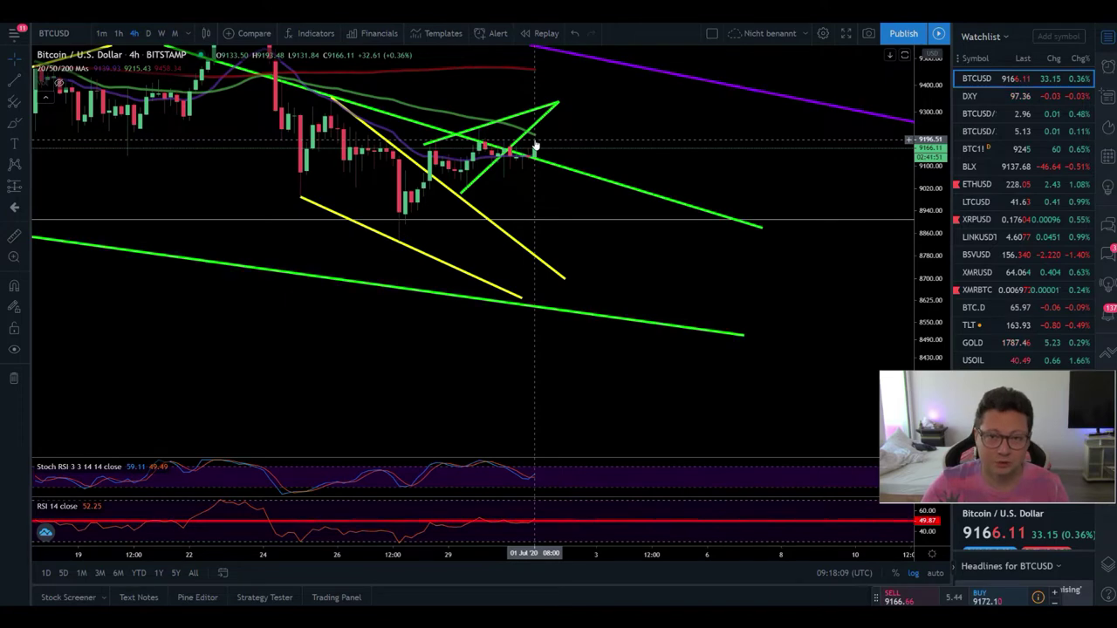
pyautogui.moveTo(562, 146); pyautogui.dragTo(618, 142)
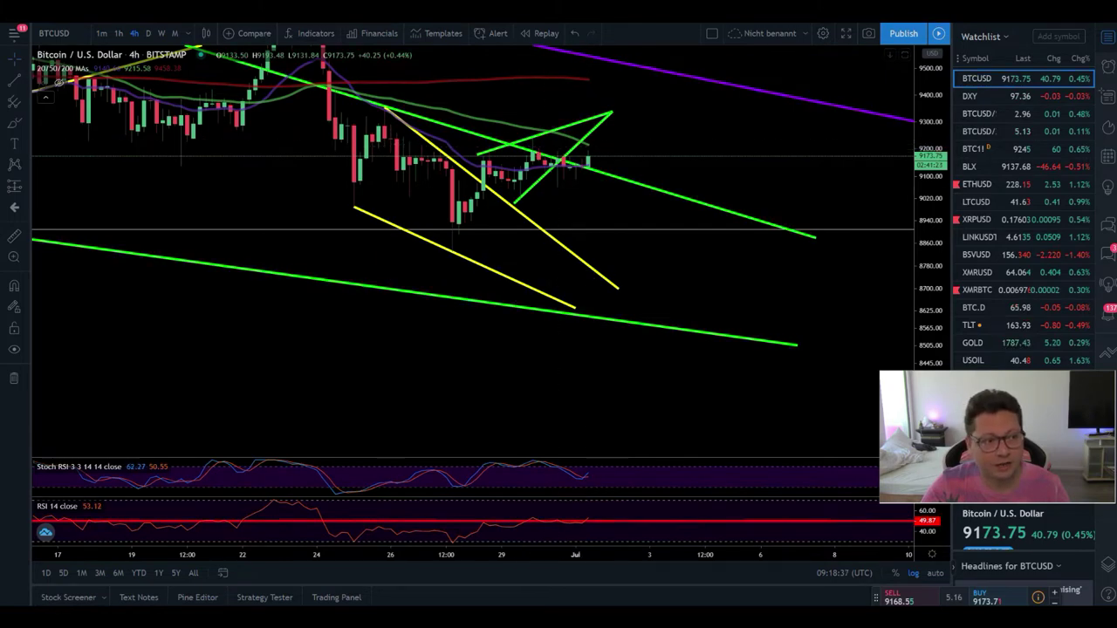
# - Switch to Bybit, set the BTCUSD chart to 4H, and inspect the upper blue band near the latest candle
pyautogui.hotkey('ctrl', 'Tab')
pyautogui.click(77, 109)
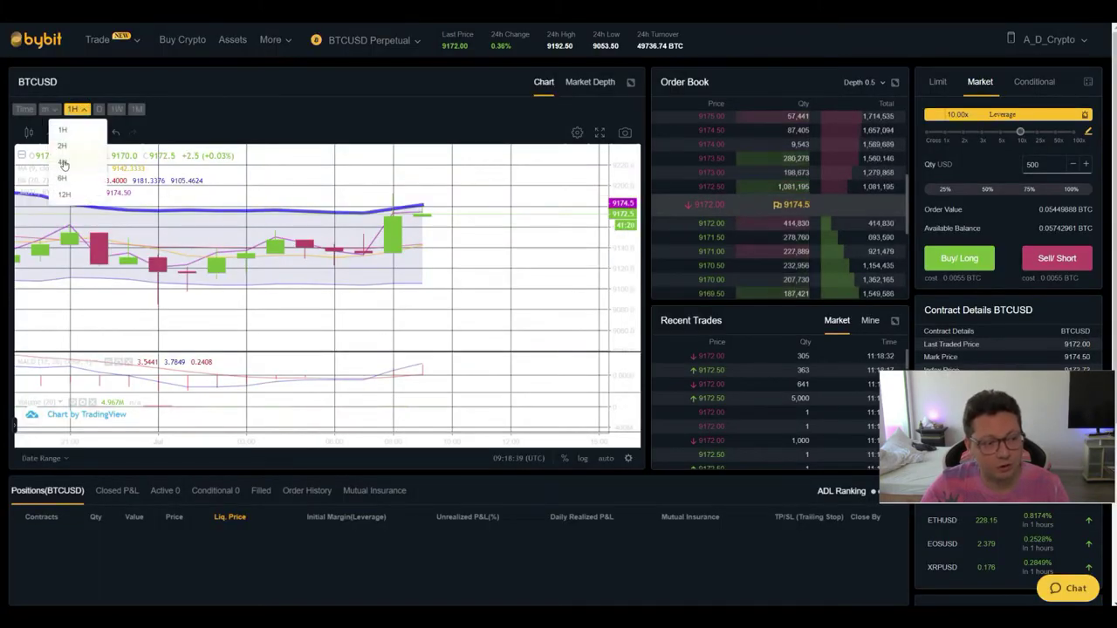
pyautogui.click(68, 157)
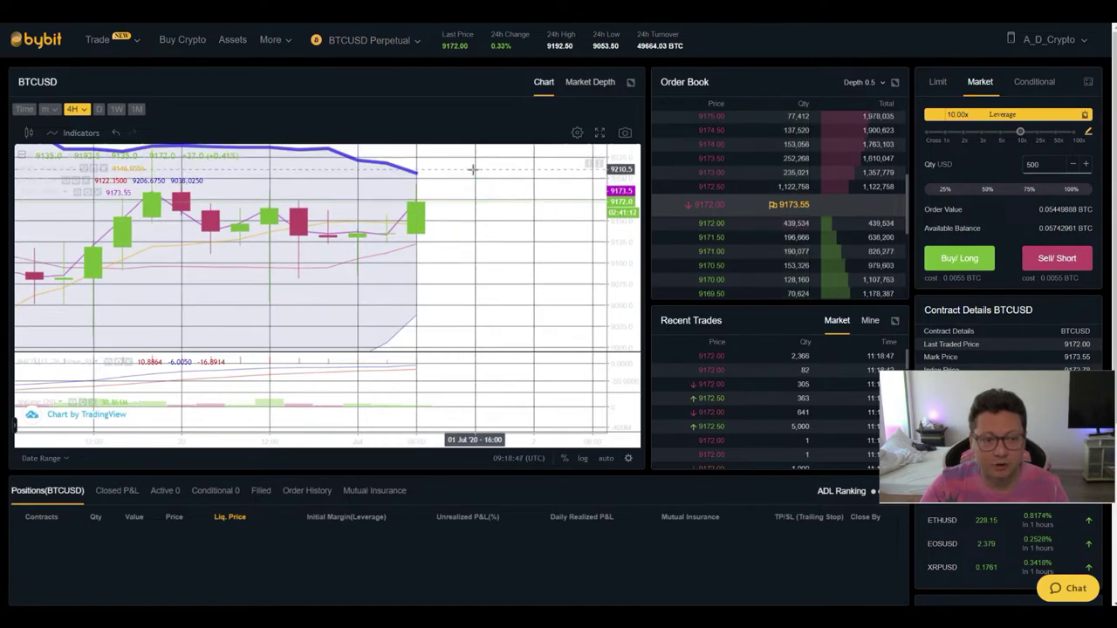
pyautogui.moveTo(422, 174); pyautogui.dragTo(456, 205)
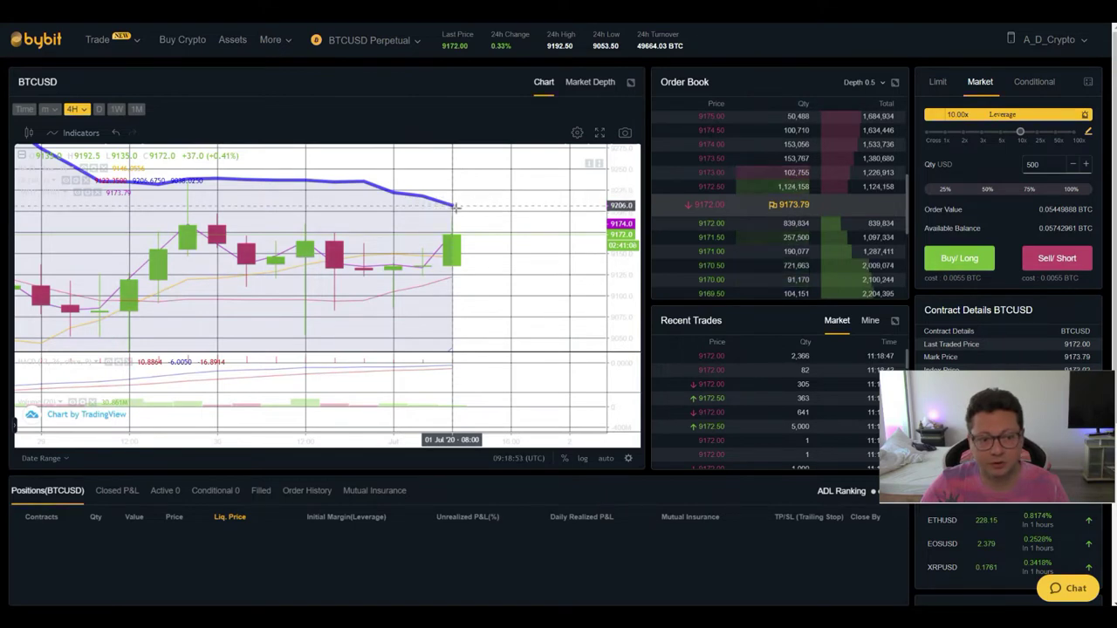
pyautogui.moveTo(498, 199); pyautogui.dragTo(488, 165)
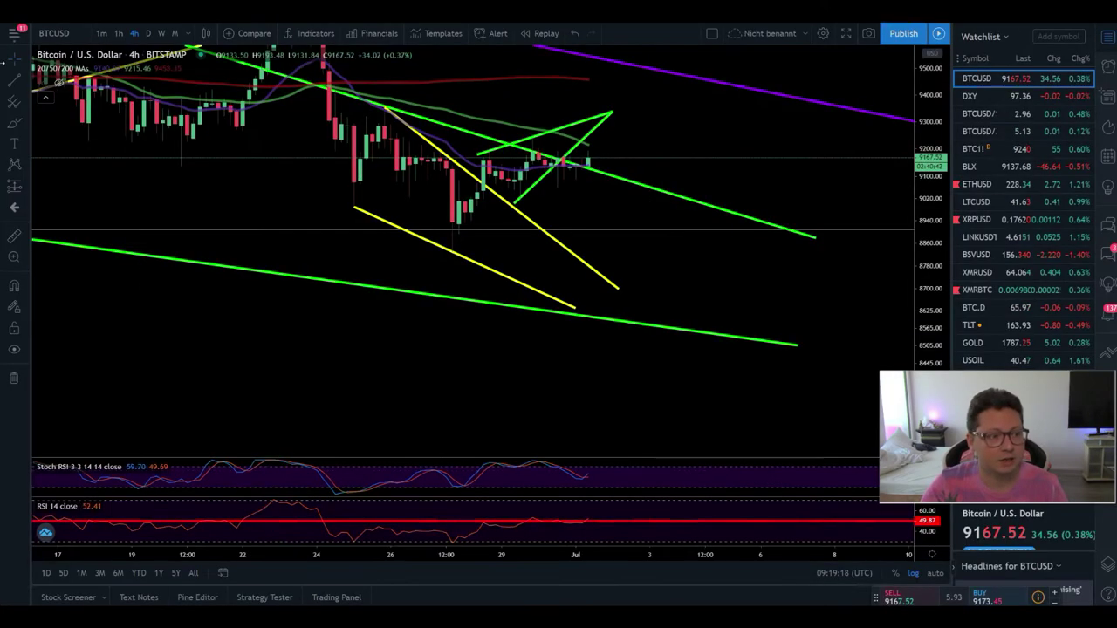
# - Switch back to TradingView, set the Bitcoin chart to the daily timeframe, and reset and readjust its price scale around the June candles
pyautogui.hotkey('ctrl', 'Tab')
pyautogui.click(147, 33)
pyautogui.rightClick(928, 201)
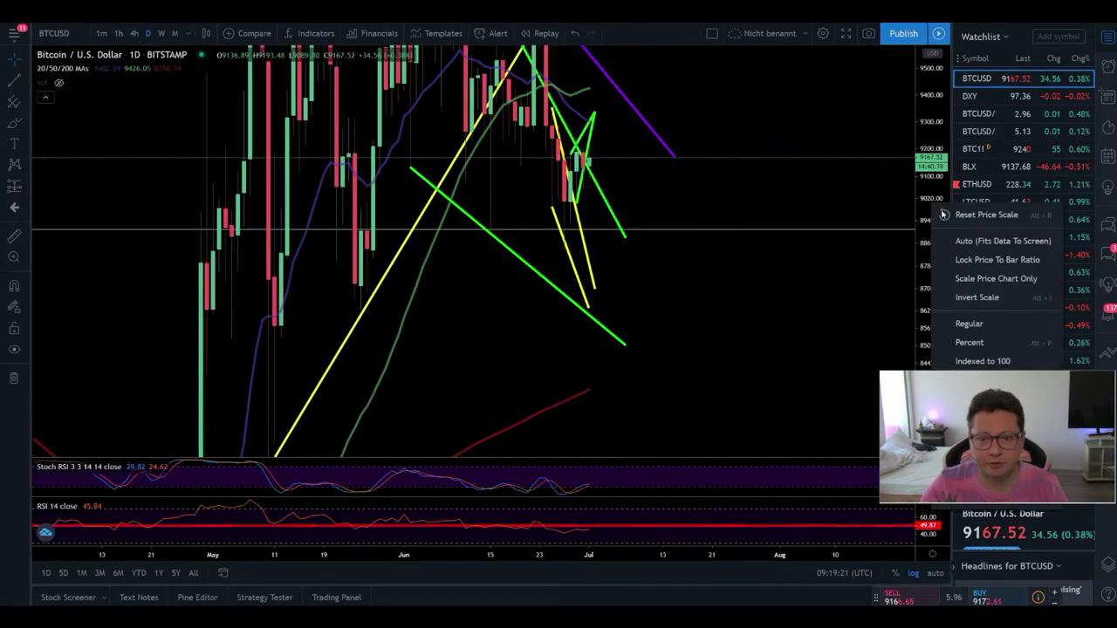
pyautogui.click(968, 214)
pyautogui.scroll(5, 371, 174)
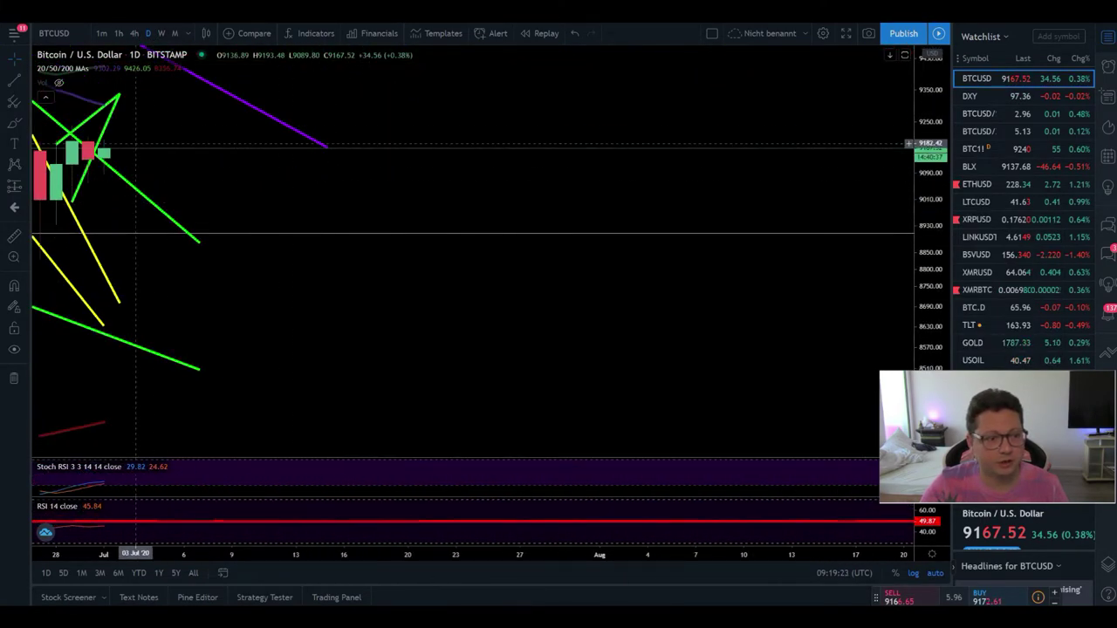
pyautogui.scroll(-3, 628, 183)
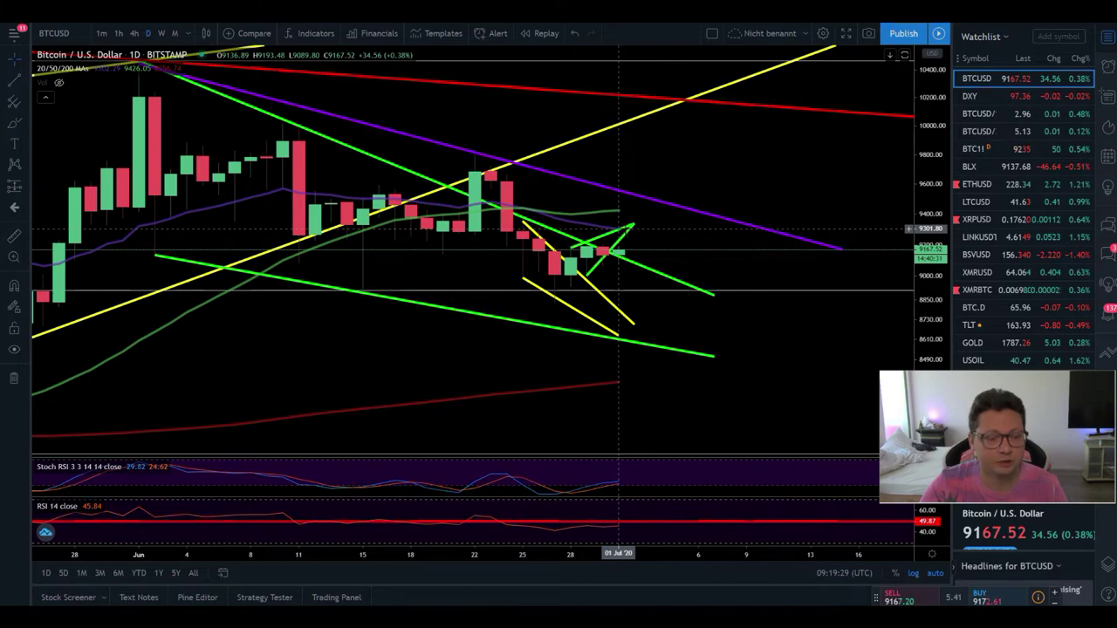
pyautogui.moveTo(932, 296); pyautogui.dragTo(932, 246)
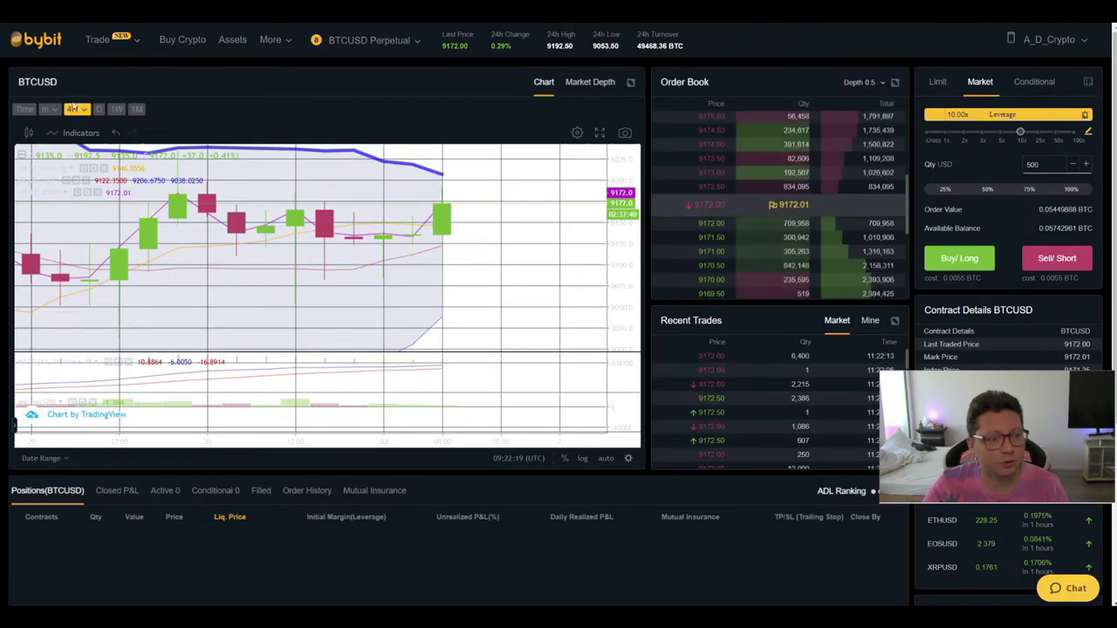
# - Set the Bybit BTCUSD chart to the daily timeframe
pyautogui.click(98, 108)
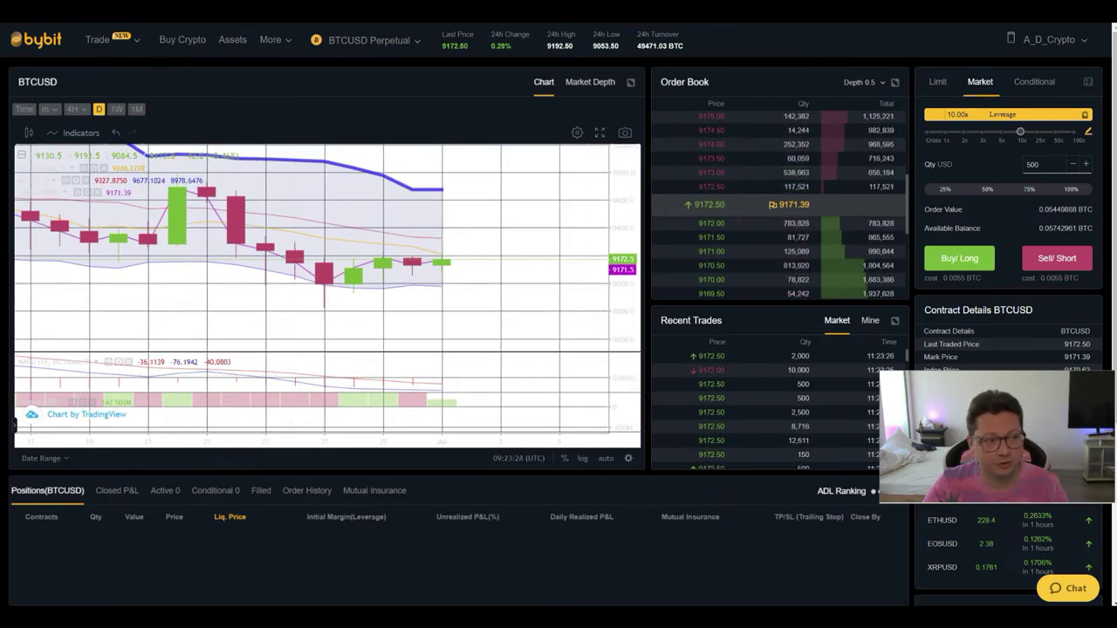
# - Switch back to TradingView and set the Bitcoin chart to the weekly timeframe, focusing on the recent candles
pyautogui.hotkey('alt', 'Tab')
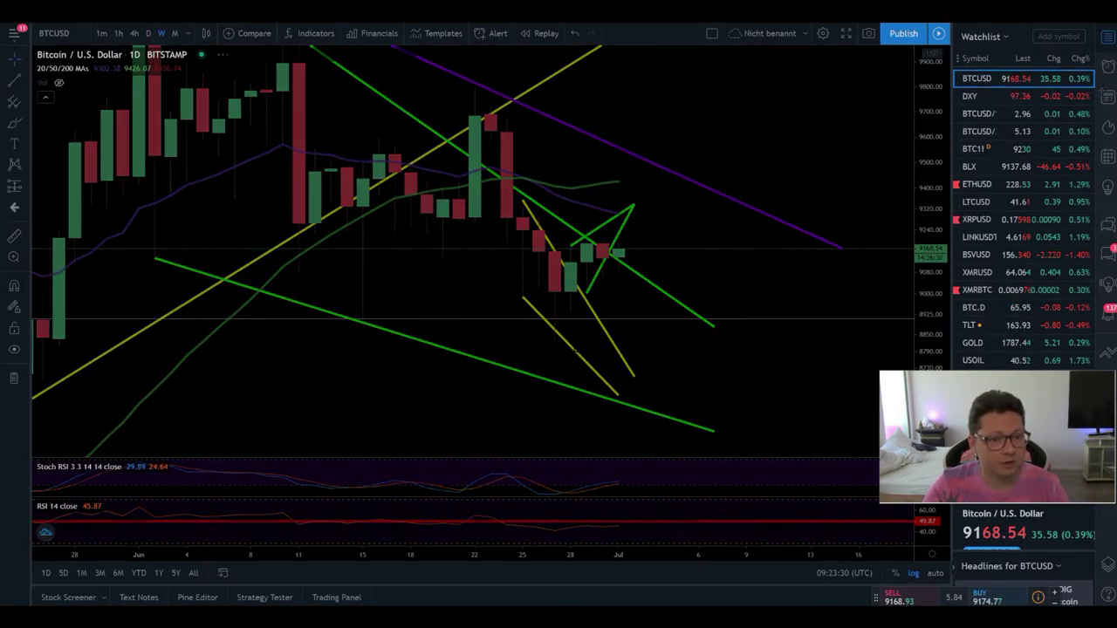
pyautogui.click(161, 33)
pyautogui.scroll(3, 636, 194)
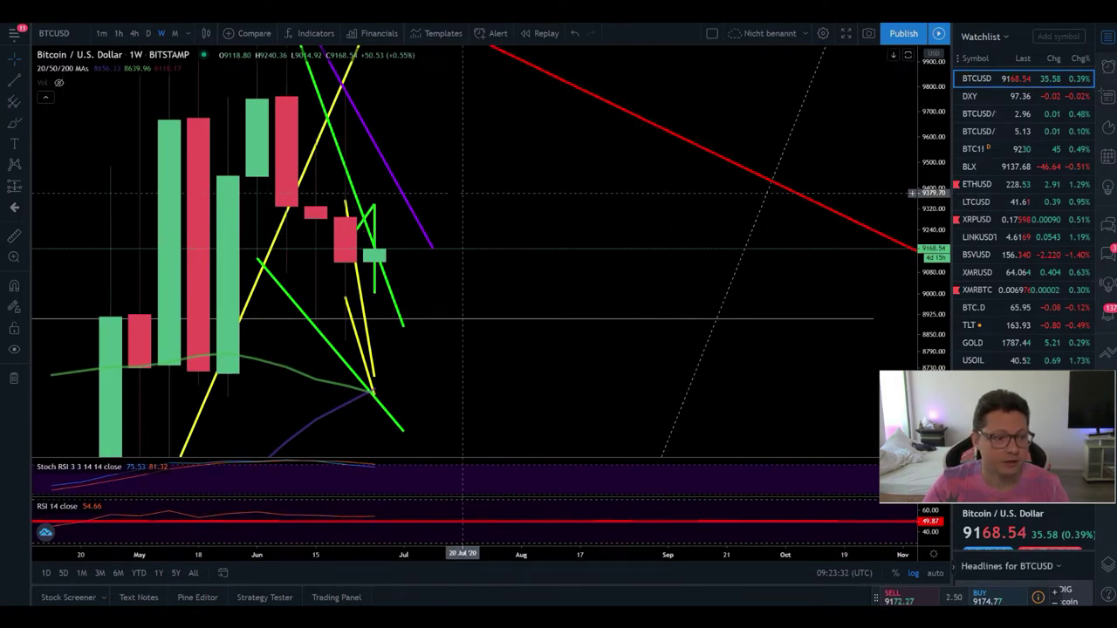
# - Bring more weekly TradingView candles into view, then switch to Bybit and set BTCUSD to 1W with a compressed price scale
pyautogui.moveTo(463, 193); pyautogui.dragTo(680, 195)
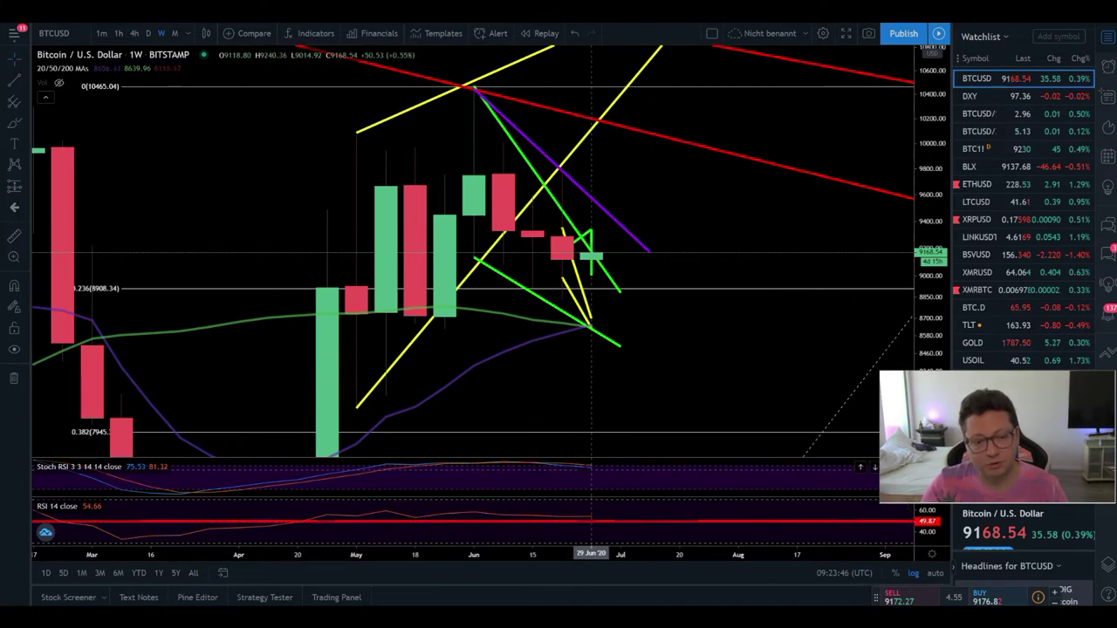
pyautogui.hotkey('alt', 'Tab')
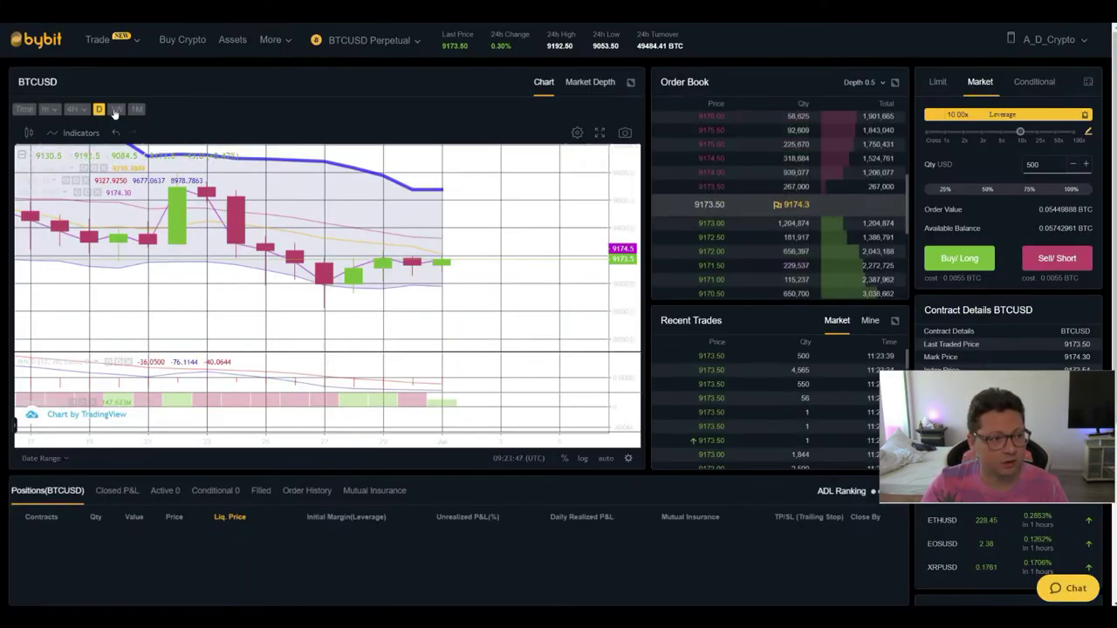
pyautogui.click(116, 109)
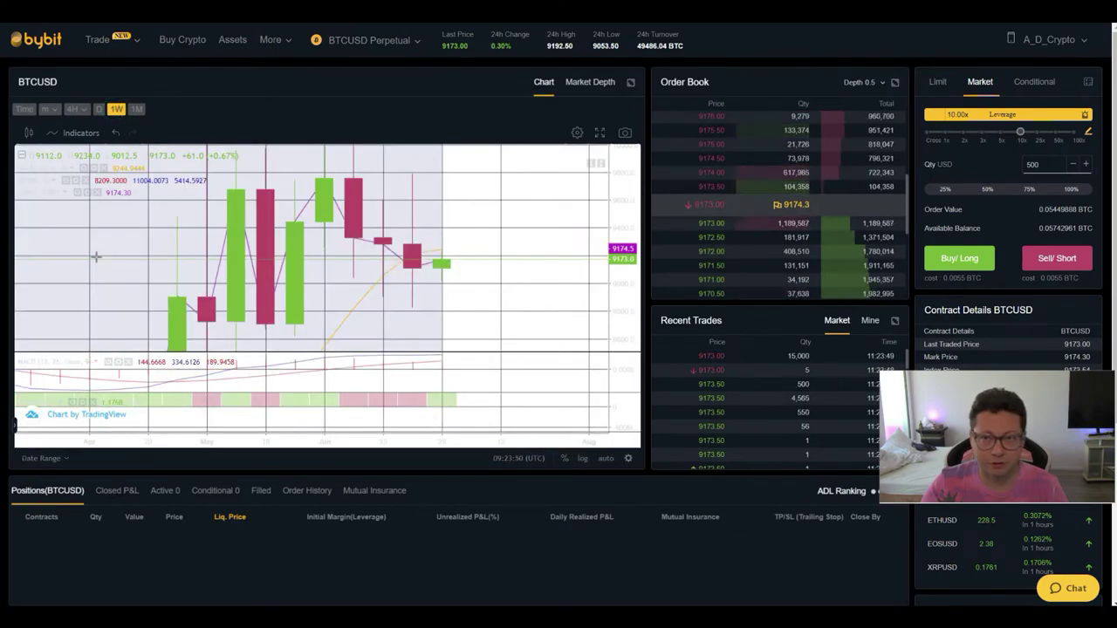
pyautogui.moveTo(618, 187); pyautogui.dragTo(610, 345)
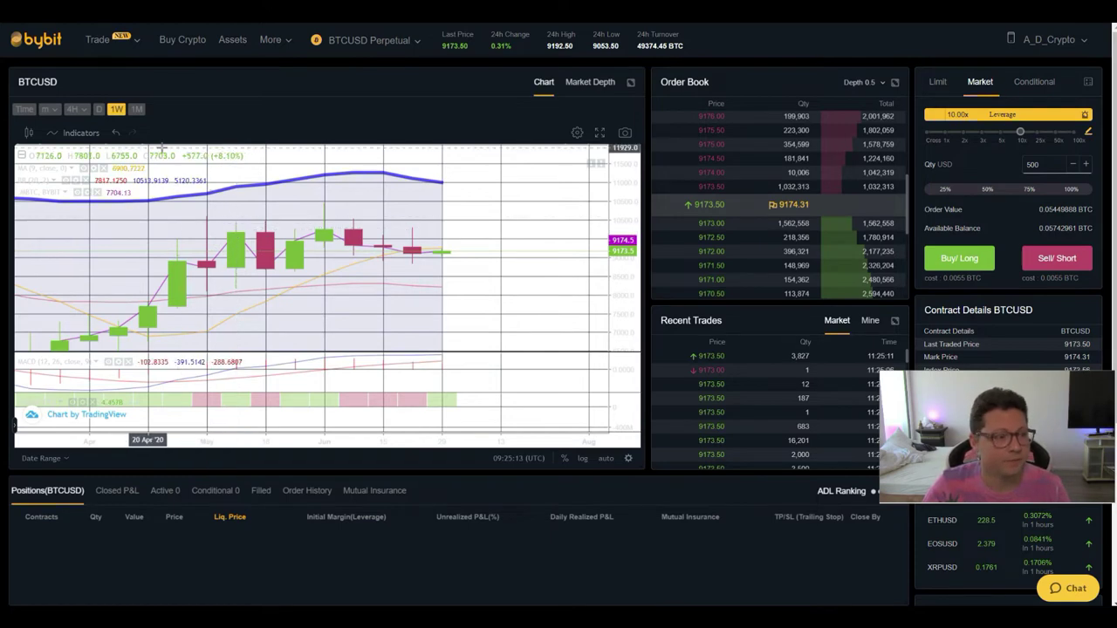
# - Switch back to TradingView, set the Bitcoin chart to 1M, compress its price scale, and select the Fibonacci retracement
pyautogui.hotkey('alt', 'Tab')
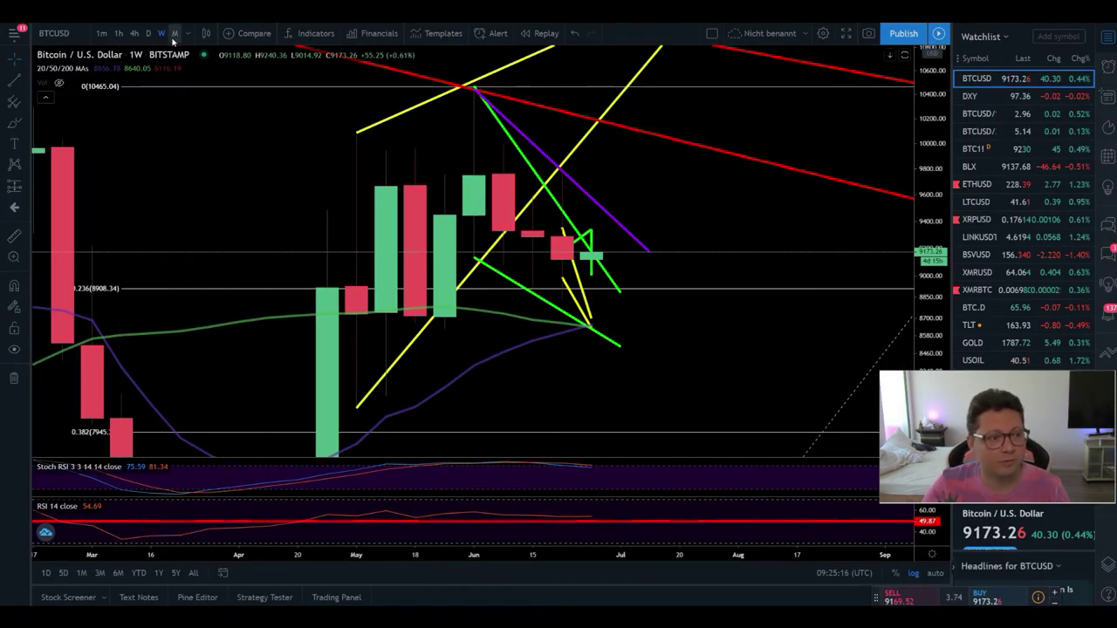
pyautogui.write('1M')
pyautogui.press('Return')
pyautogui.moveTo(945, 104); pyautogui.dragTo(944, 227)
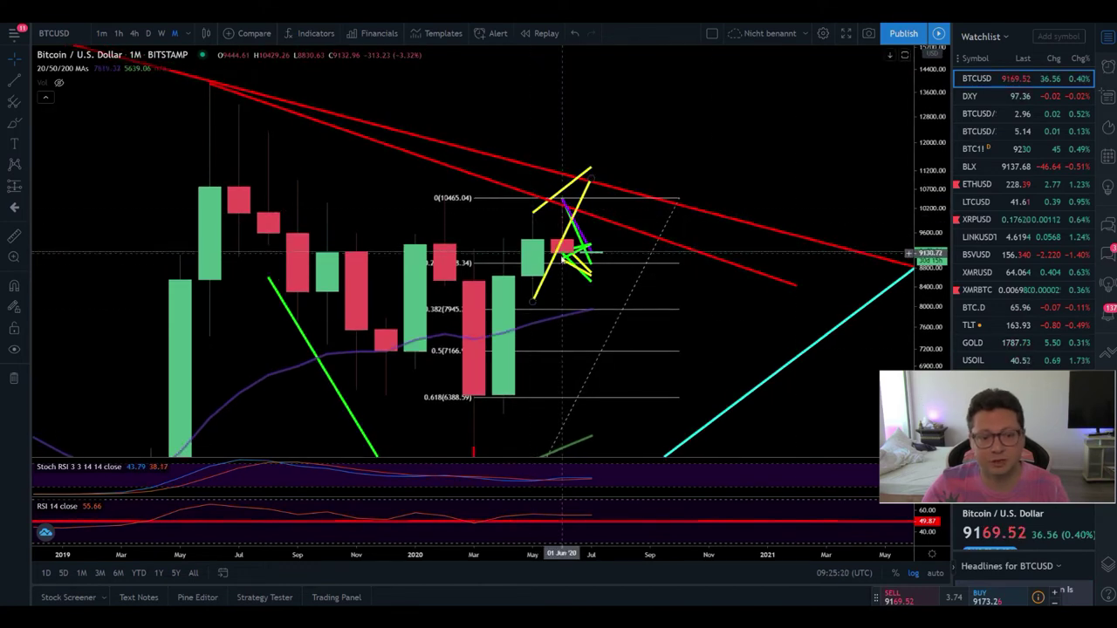
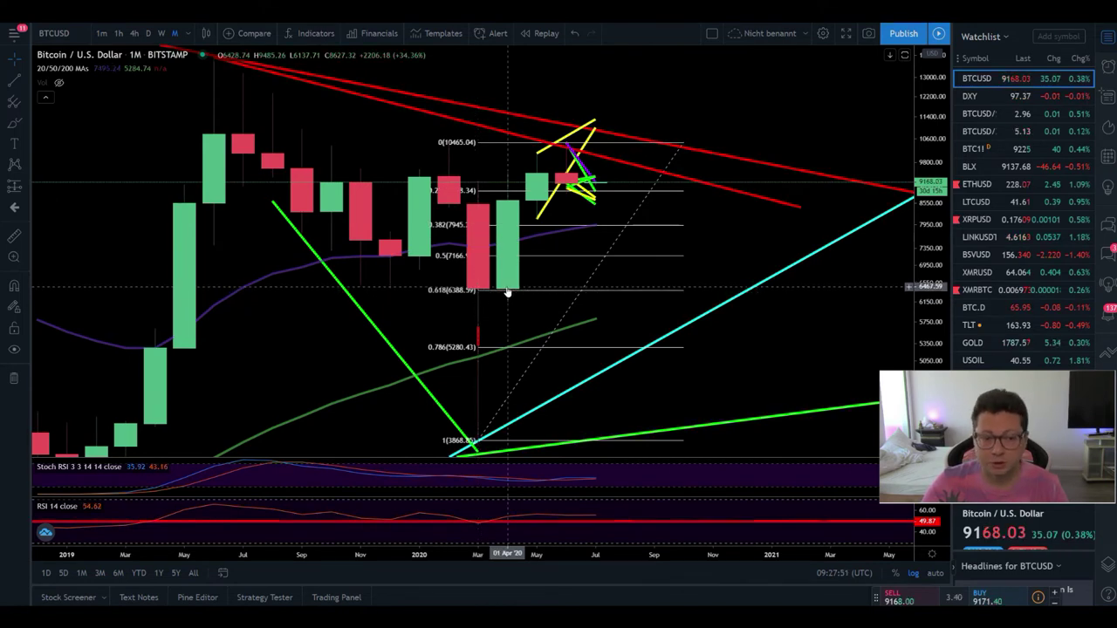
pyautogui.click(599, 231)
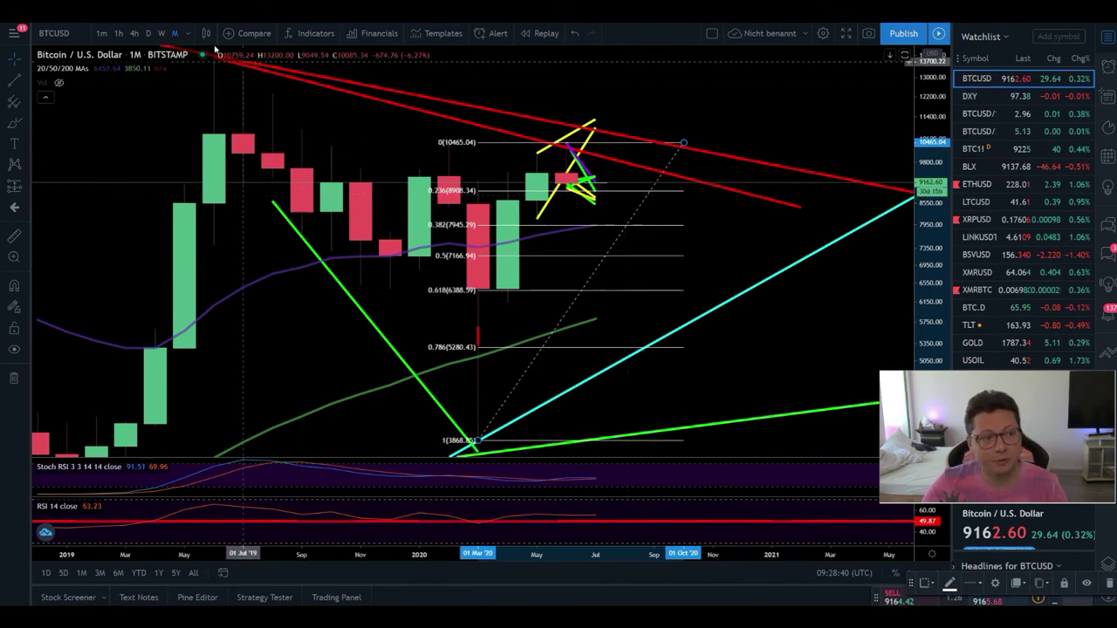
# - Switch to Bybit and on to Bityard, open the Promotion page, and review its beginner rewards and trading bonuses
pyautogui.hotkey('ctrl', 'Tab')
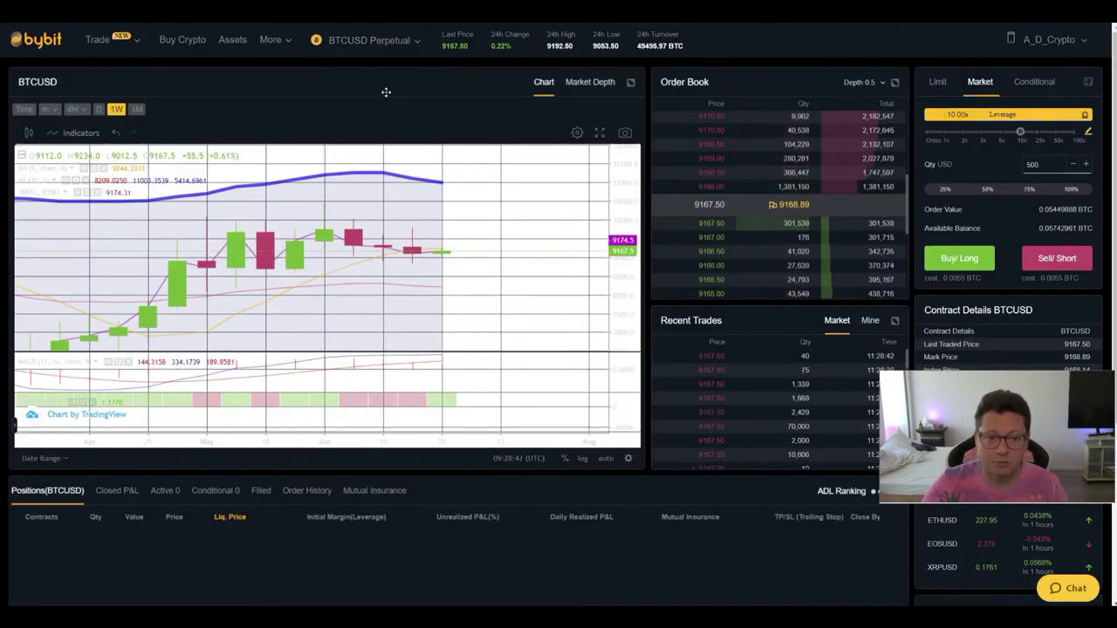
pyautogui.moveTo(392, 46)
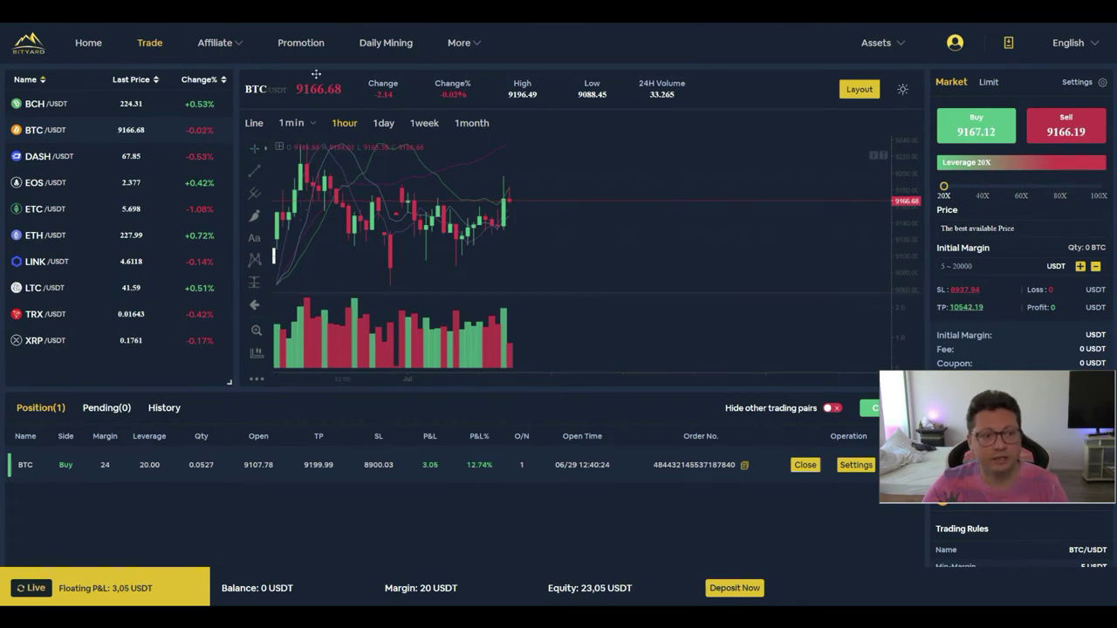
pyautogui.click(305, 43)
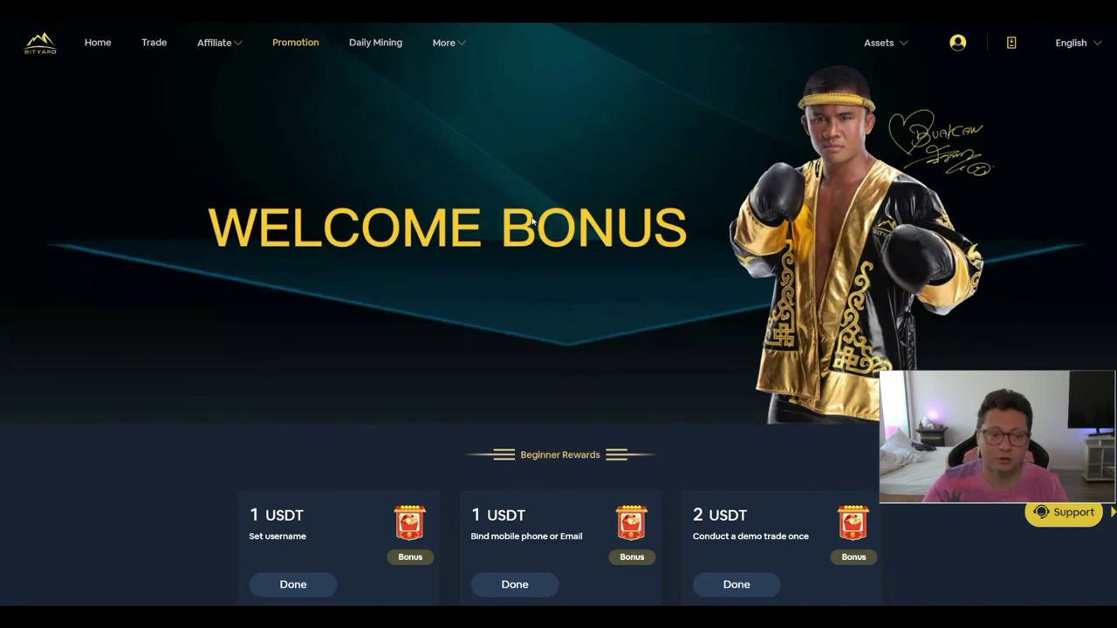
pyautogui.scroll(-7, 531, 221)
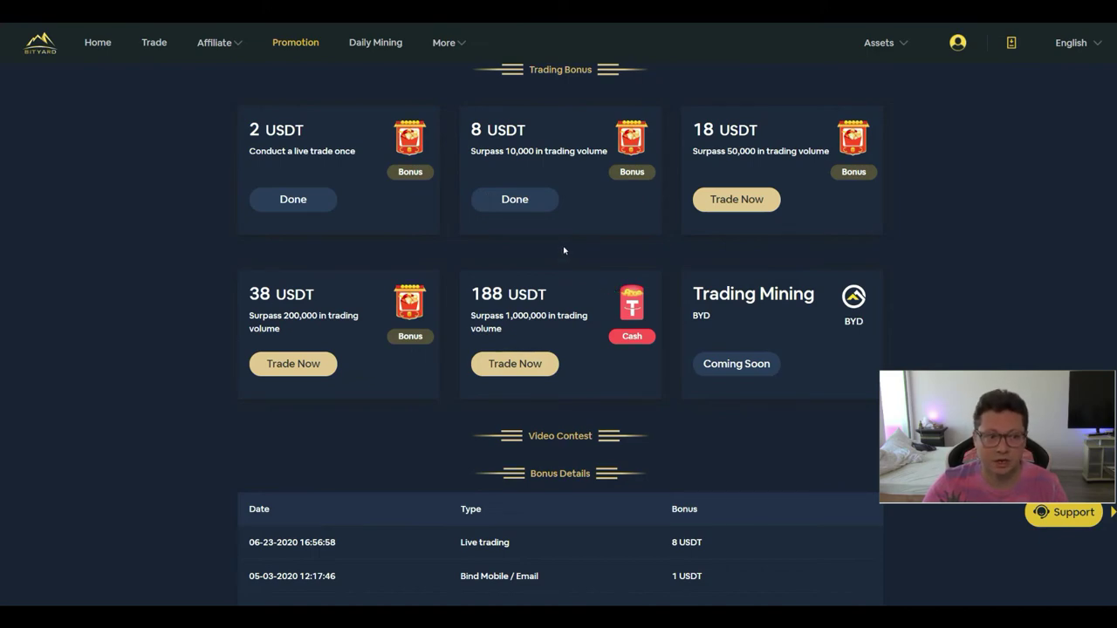
pyautogui.scroll(7, 564, 249)
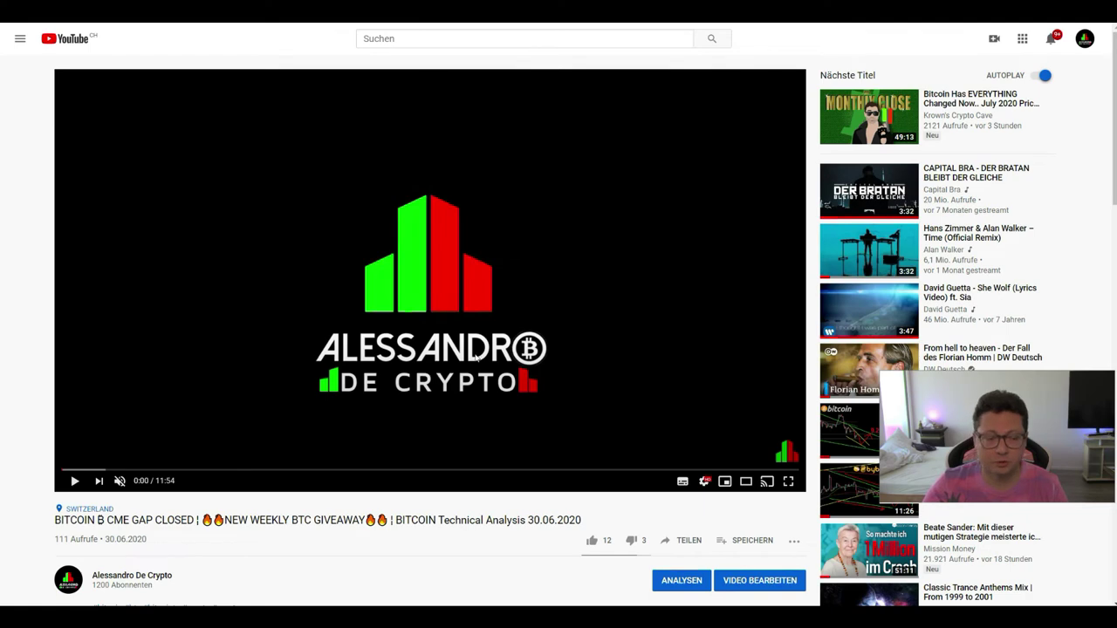
# - On the YouTube page of the 30.06.2020 giveaway video, highlight the 90USD, PHEMEX, 72USD and BITYARD text in the description
pyautogui.scroll(-4, 454, 376)
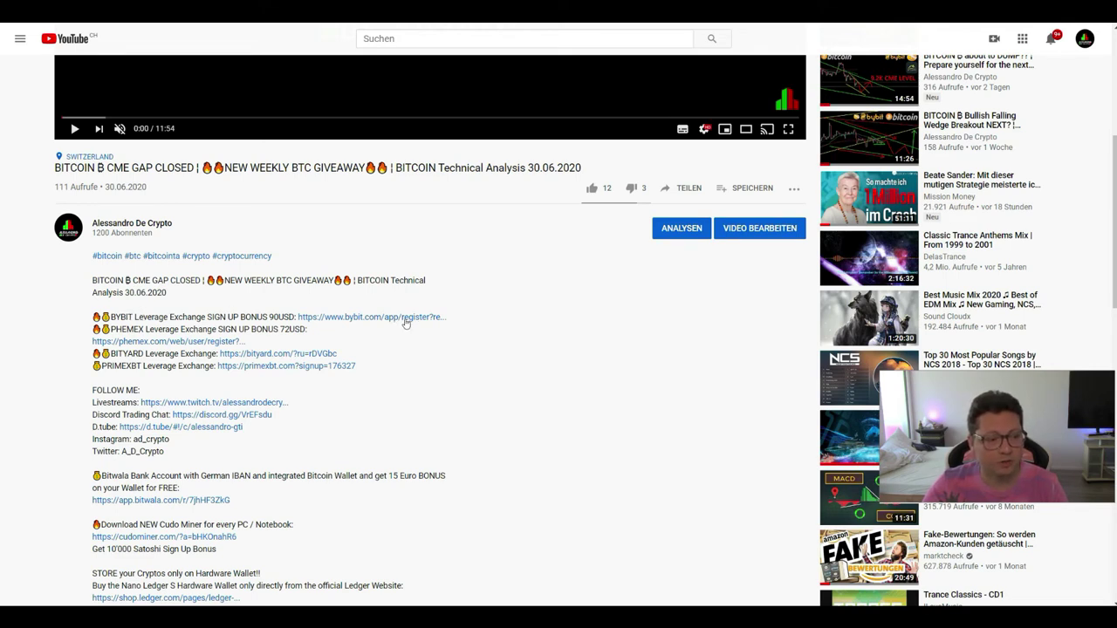
pyautogui.doubleClick(283, 316)
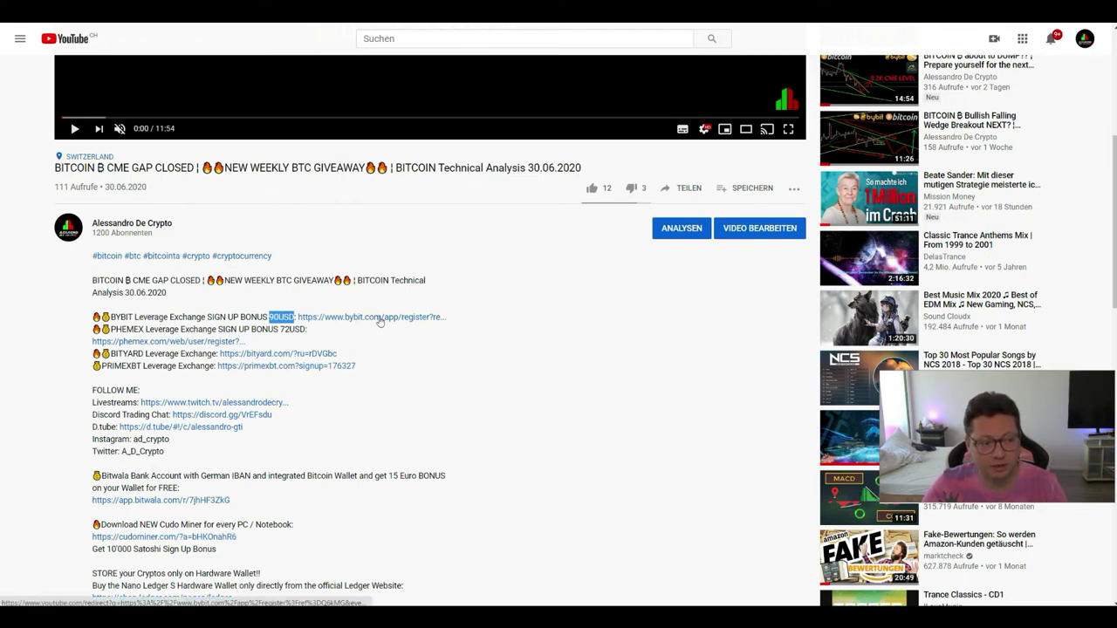
pyautogui.doubleClick(131, 329)
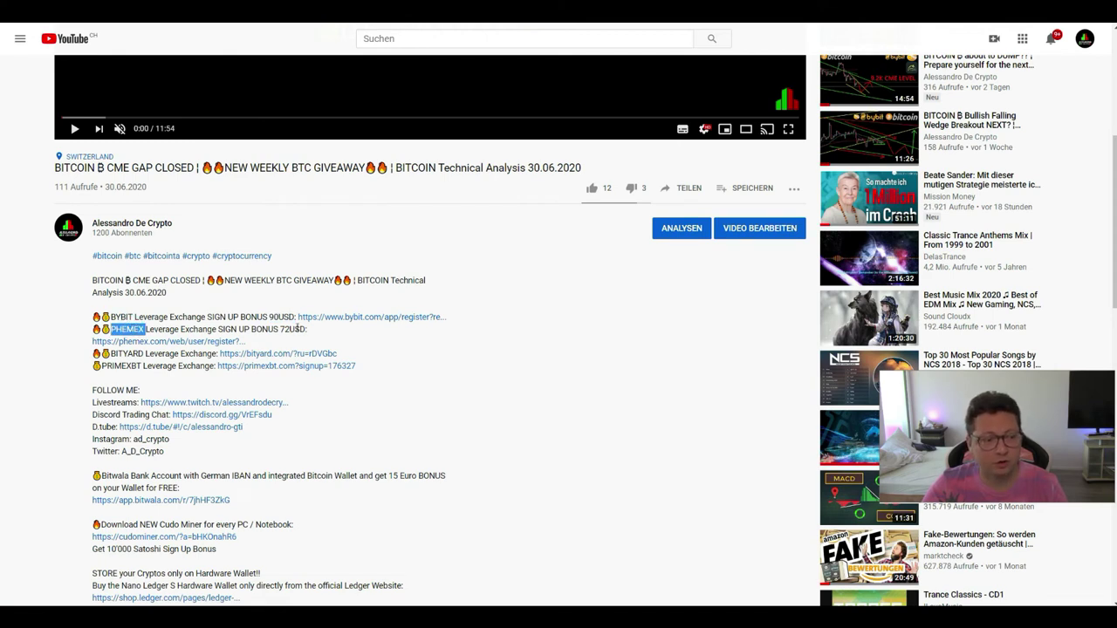
pyautogui.doubleClick(293, 329)
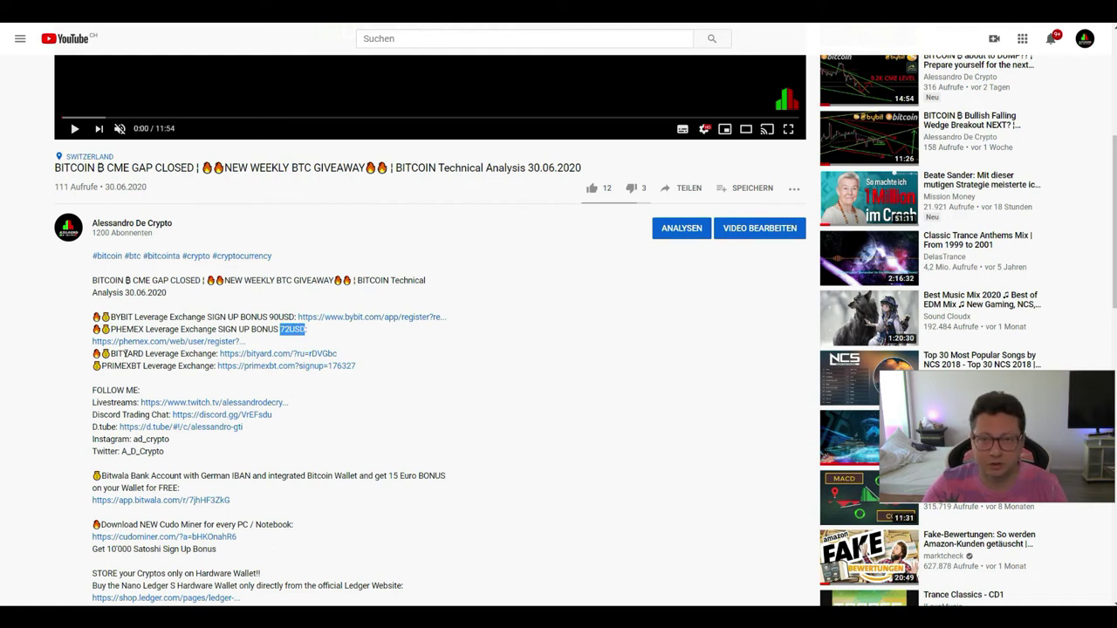
pyautogui.doubleClick(125, 354)
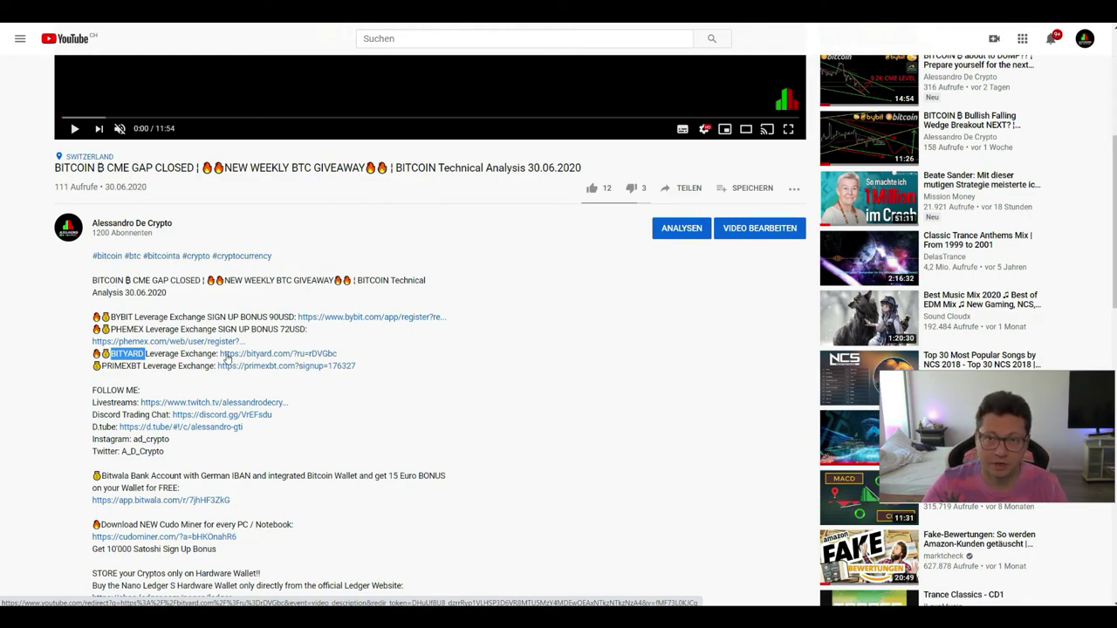
# - Highlight the Livestreams and Discord Trading Chat entries under FOLLOW ME in the description, then clear the selection and return to the video
pyautogui.scroll(4, 375, 337)
pyautogui.scroll(-4, 372, 342)
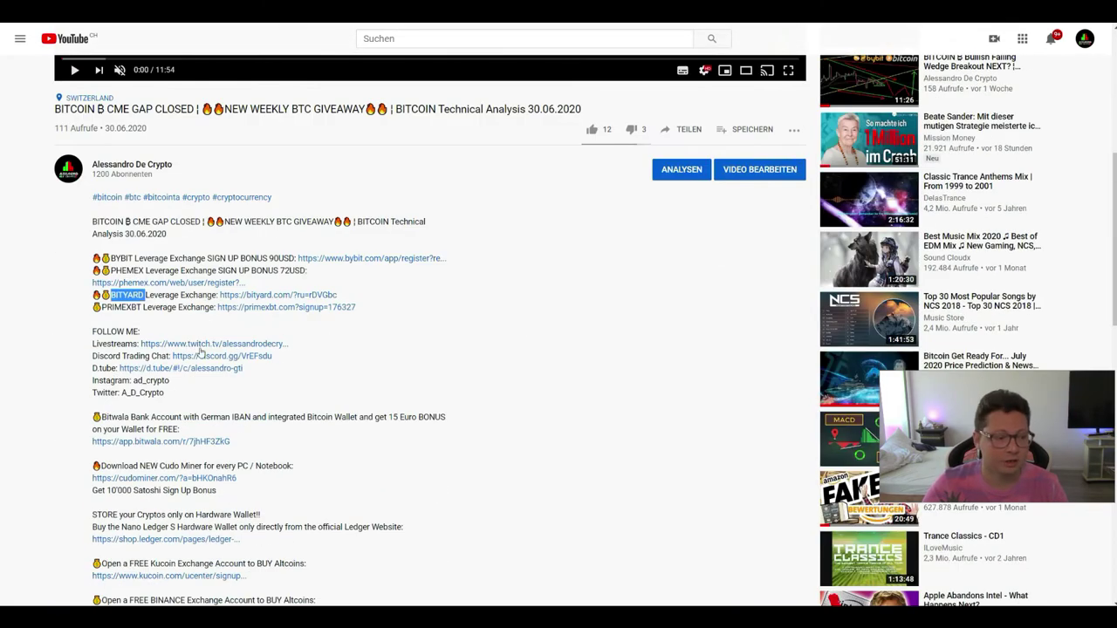
pyautogui.doubleClick(128, 342)
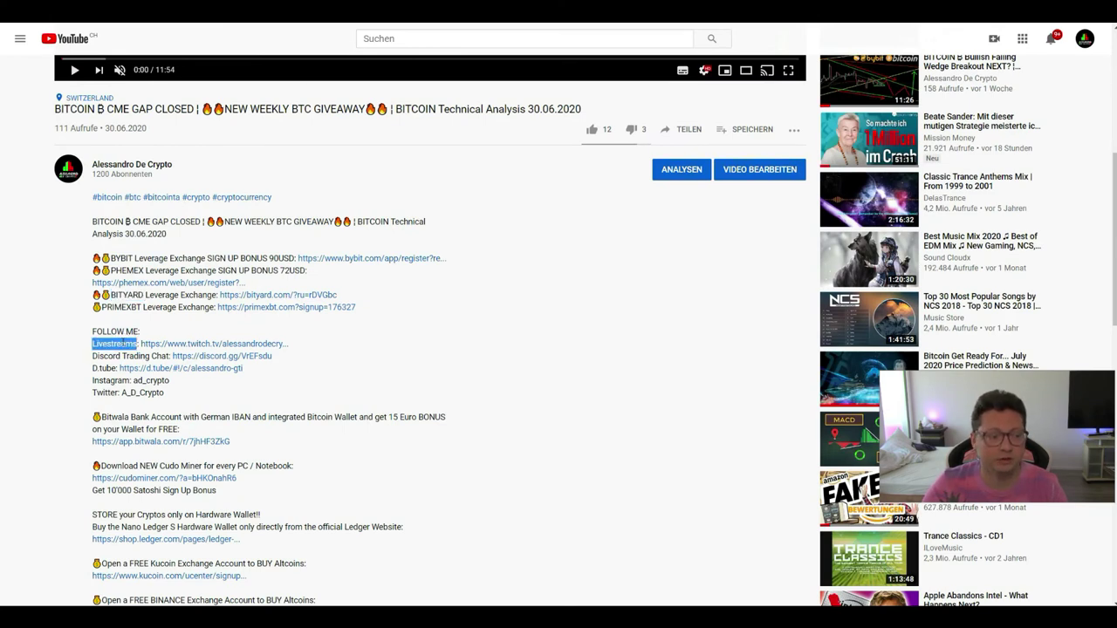
pyautogui.moveTo(93, 355); pyautogui.dragTo(284, 358)
pyautogui.click(294, 362)
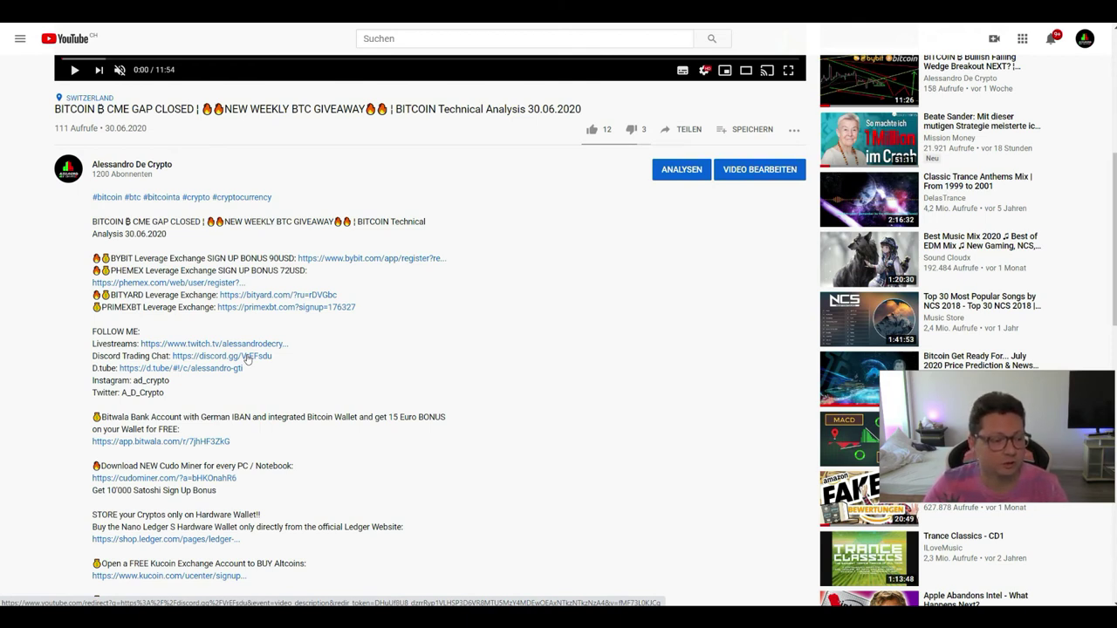
pyautogui.scroll(5, 248, 358)
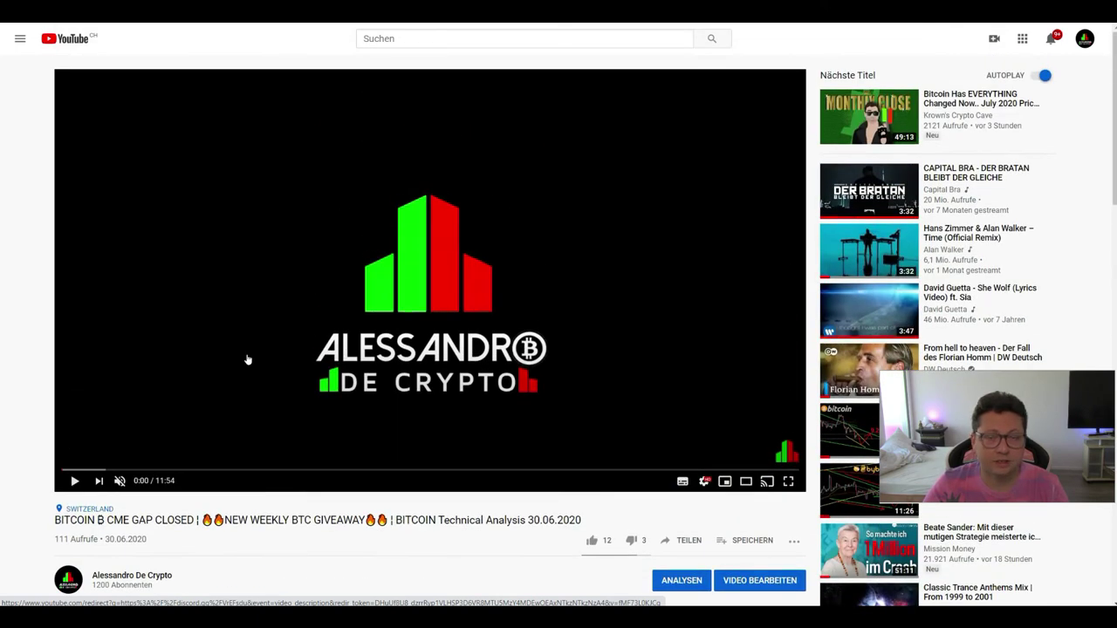